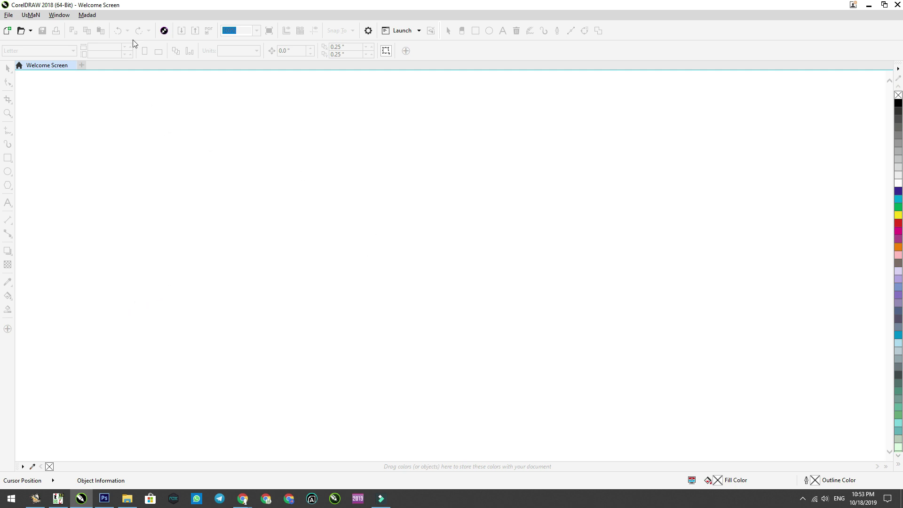
Step: Create a new blank A4 document and close it again
double_click(312, 7)
double_click(314, 7)
left_click(7, 31)
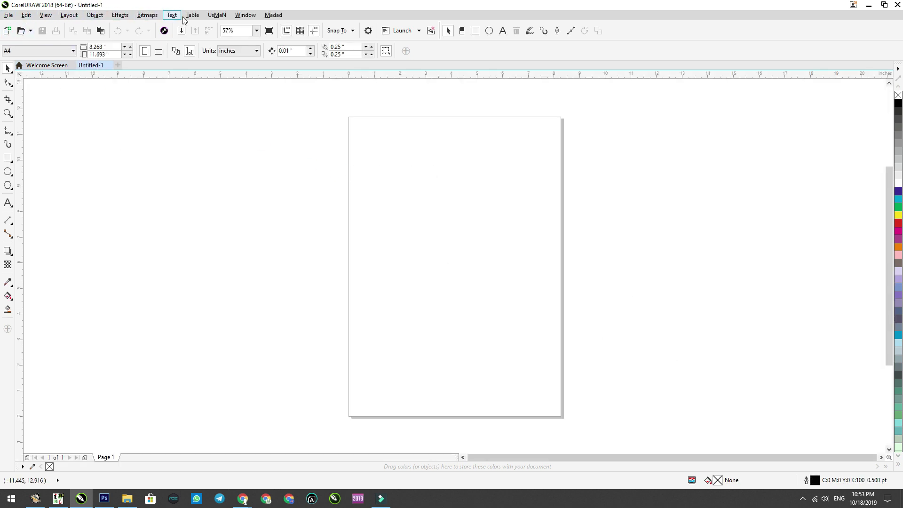
left_click(108, 65)
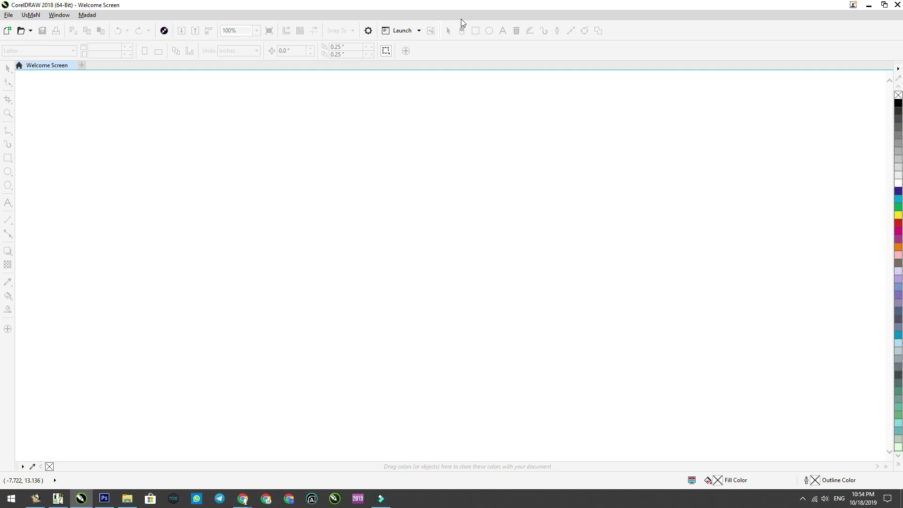
Step: Hide the menu bar
right_click(641, 15)
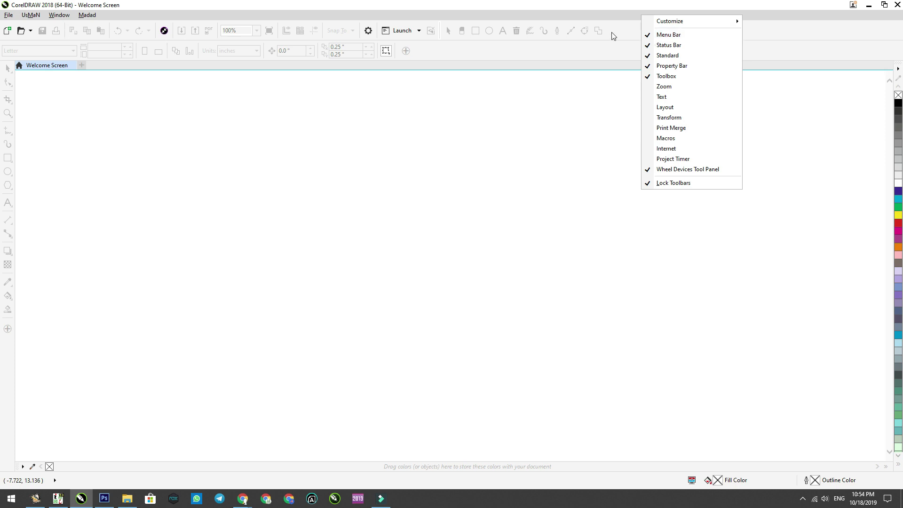
left_click(660, 36)
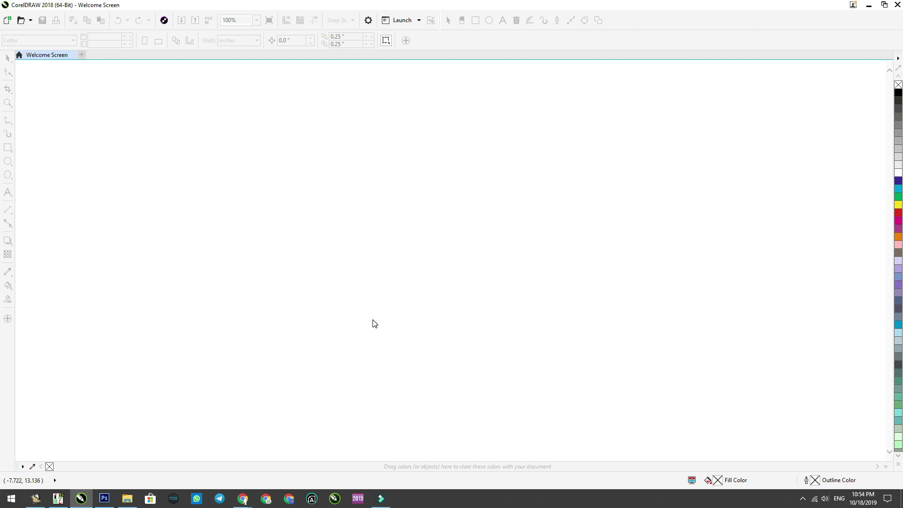
right_click(652, 27)
left_click(653, 27)
right_click(613, 42)
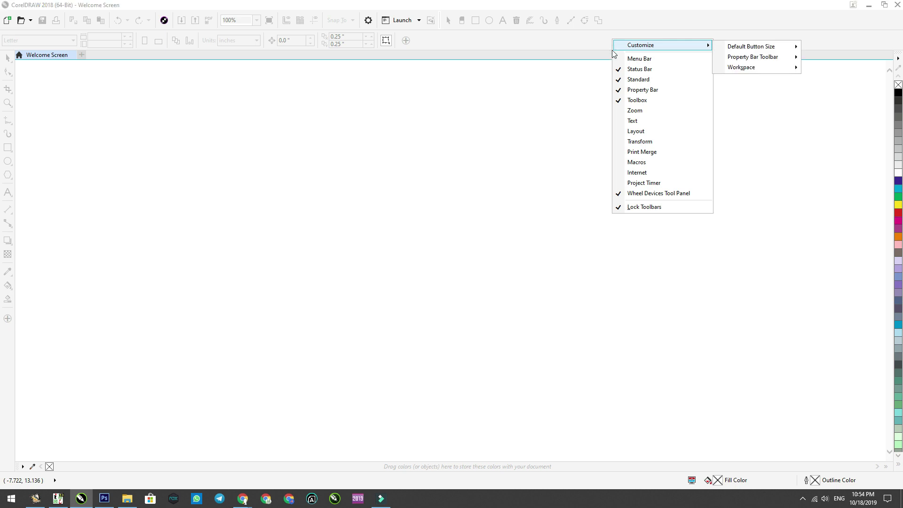
left_click(586, 43)
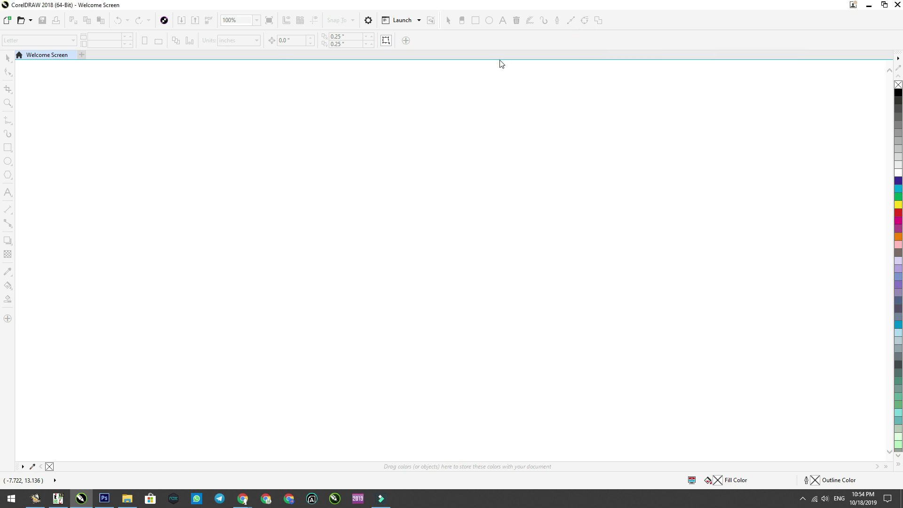
Step: Hide the property bar, and restore both the property bar and the menu bar
right_click(526, 47)
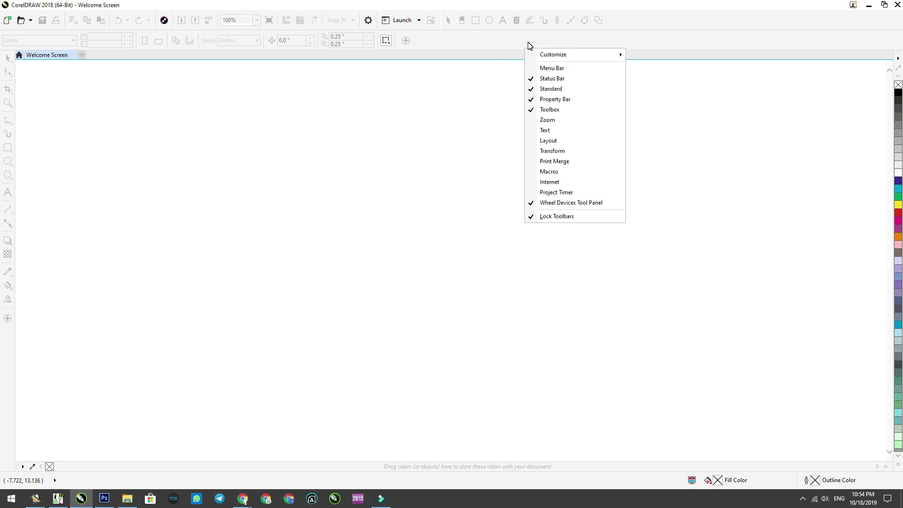
left_click(552, 99)
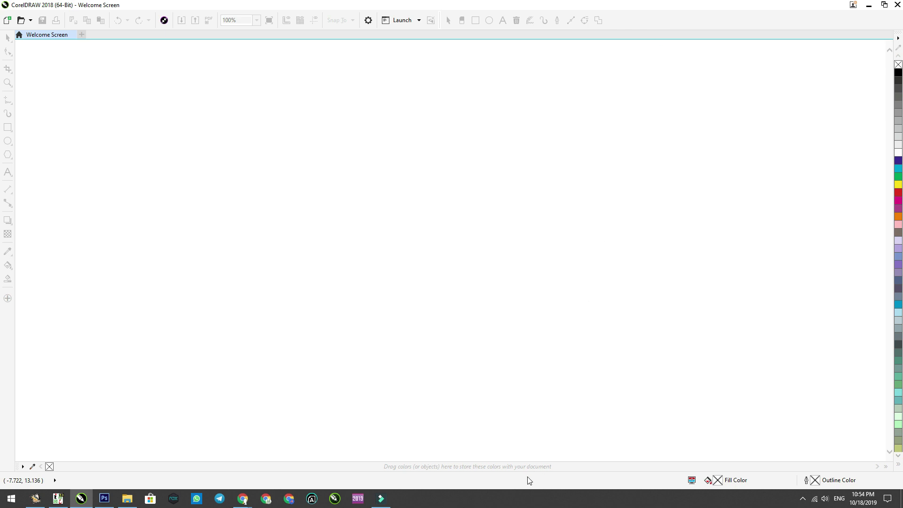
right_click(500, 484)
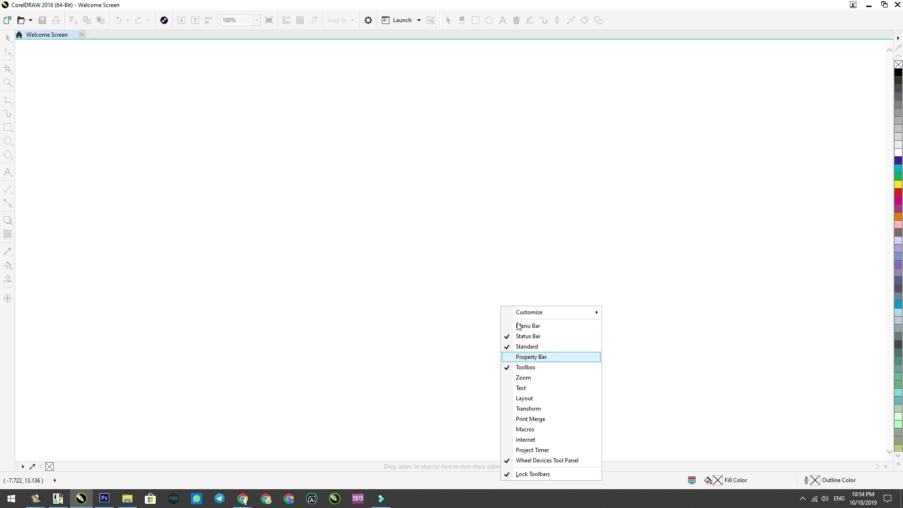
left_click(522, 356)
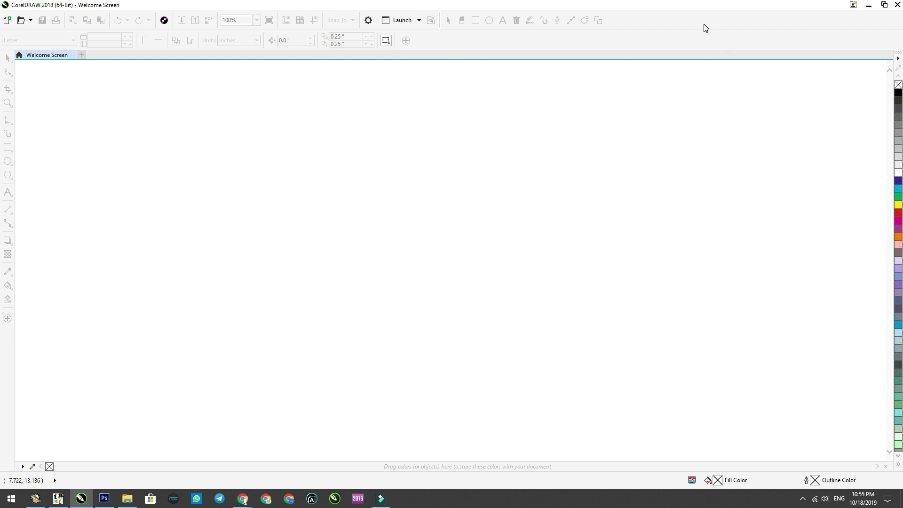
right_click(703, 43)
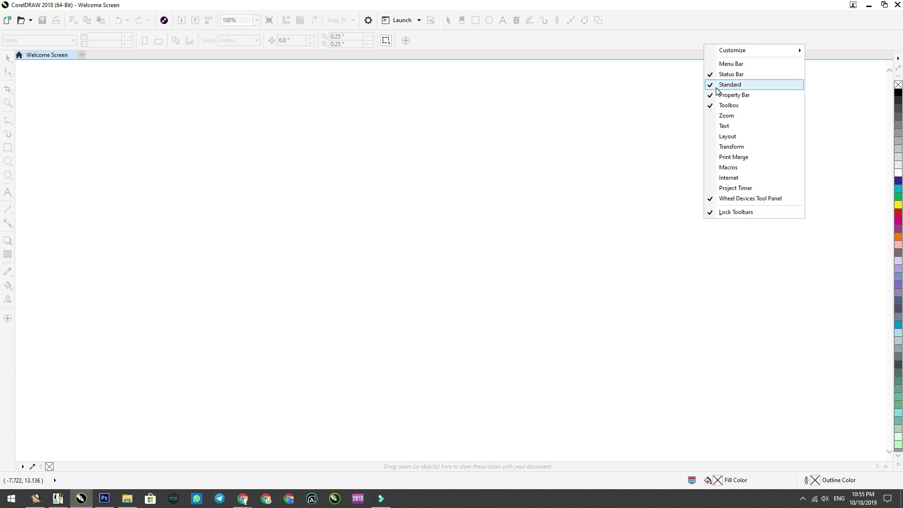
left_click(740, 65)
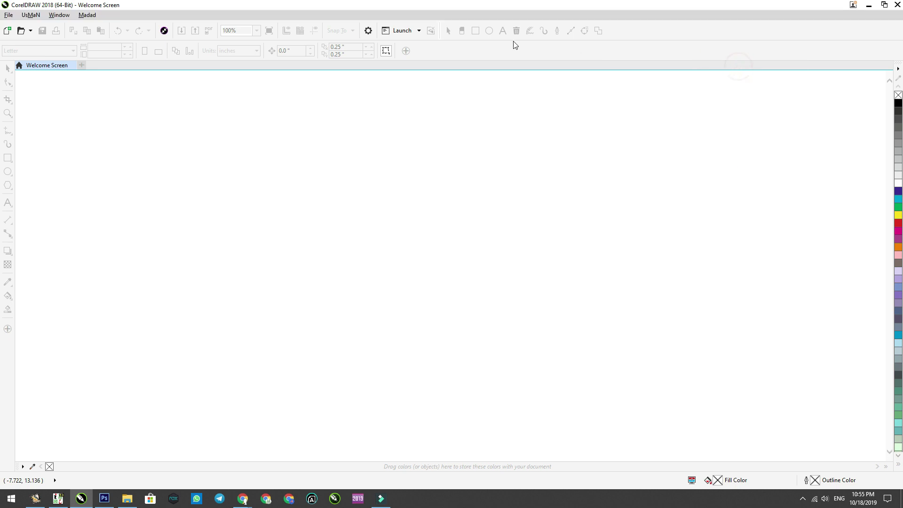
Step: Hide the Standard toolbar and show it again
right_click(679, 46)
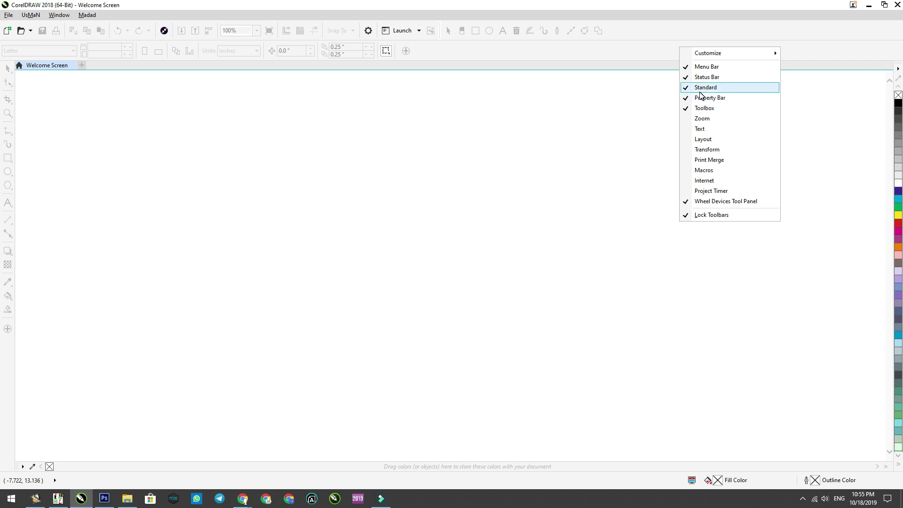
left_click(701, 90)
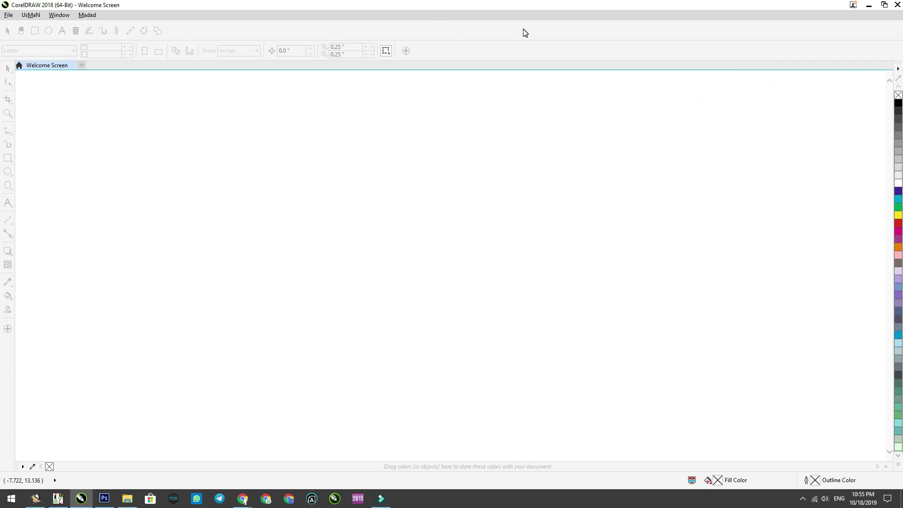
right_click(583, 44)
left_click(605, 90)
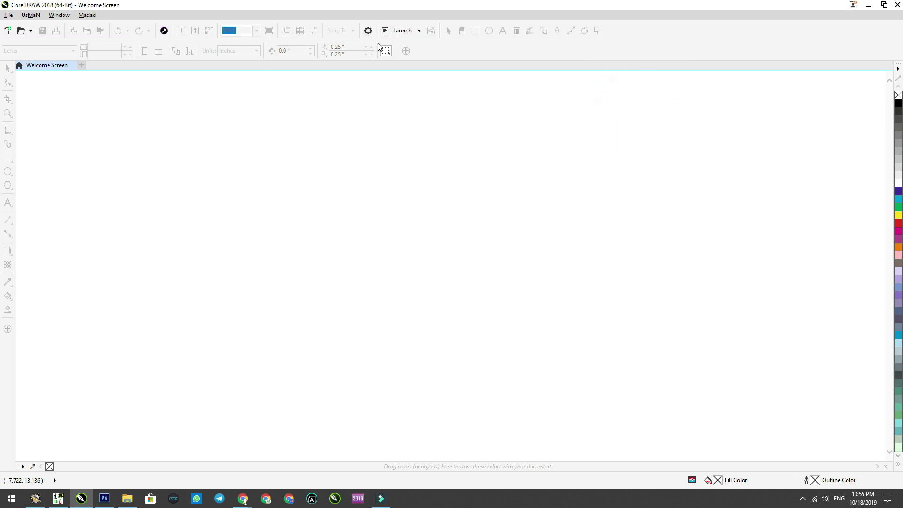
Step: Shift the Wheel Devices Tool Panel slightly away from the Standard toolbar and hide it
left_click_drag(440, 30, 450, 29)
right_click(614, 48)
left_click(605, 52)
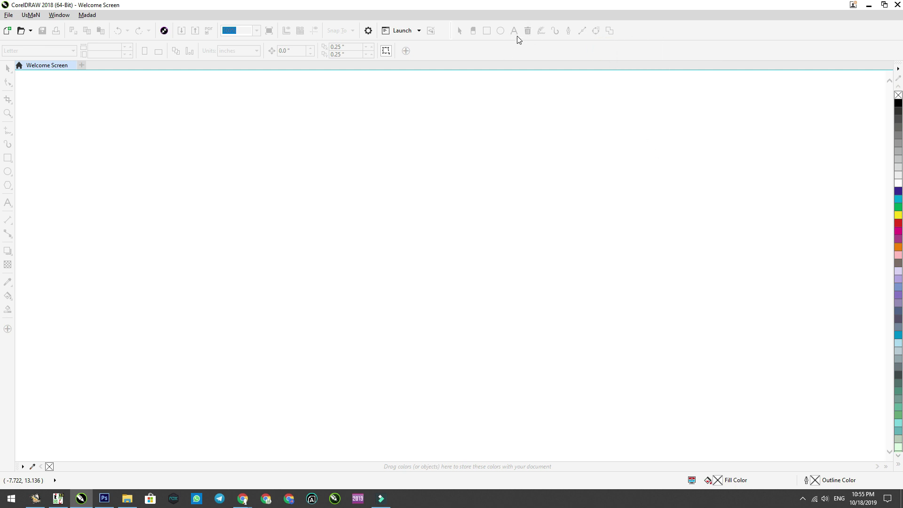
right_click(582, 51)
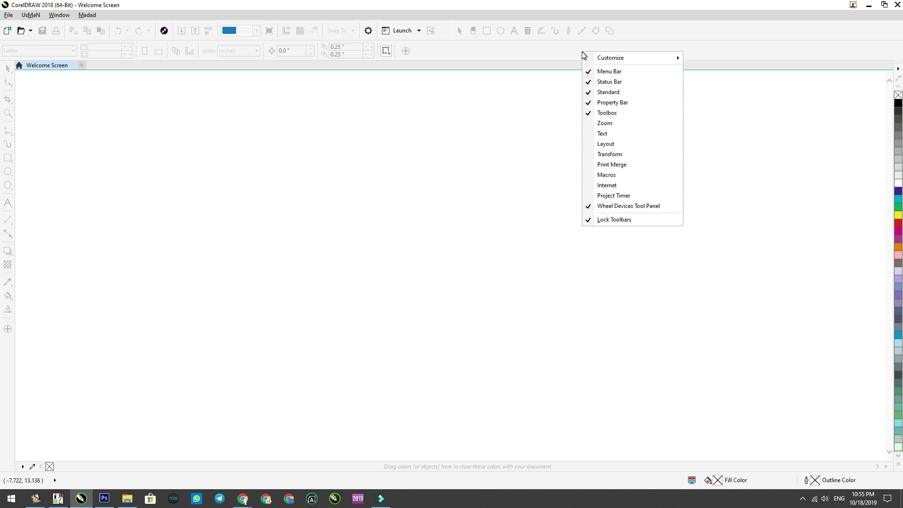
left_click(604, 207)
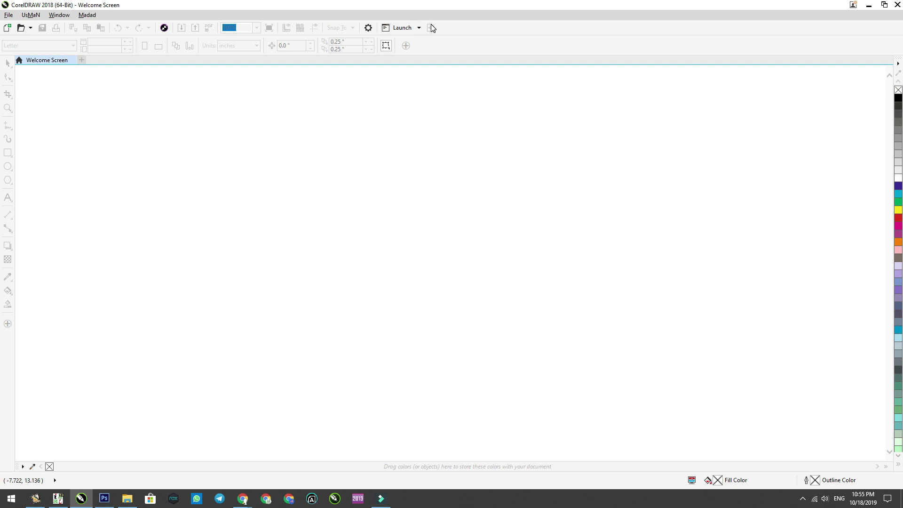
Step: Hide the Toolbox and show it again
right_click(501, 48)
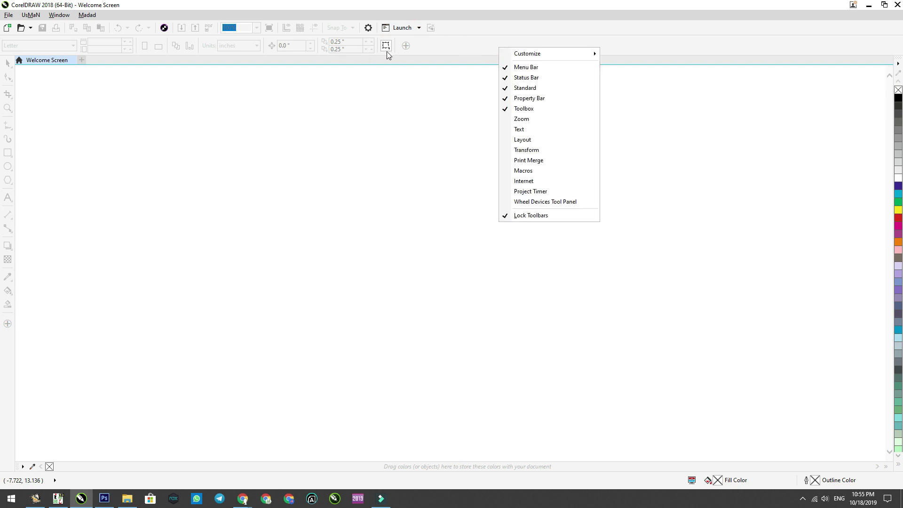
left_click(108, 112)
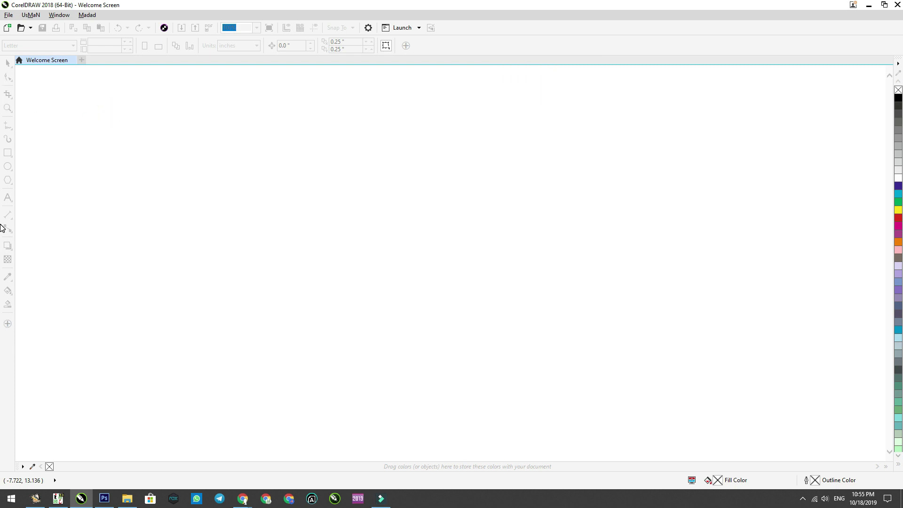
right_click(503, 44)
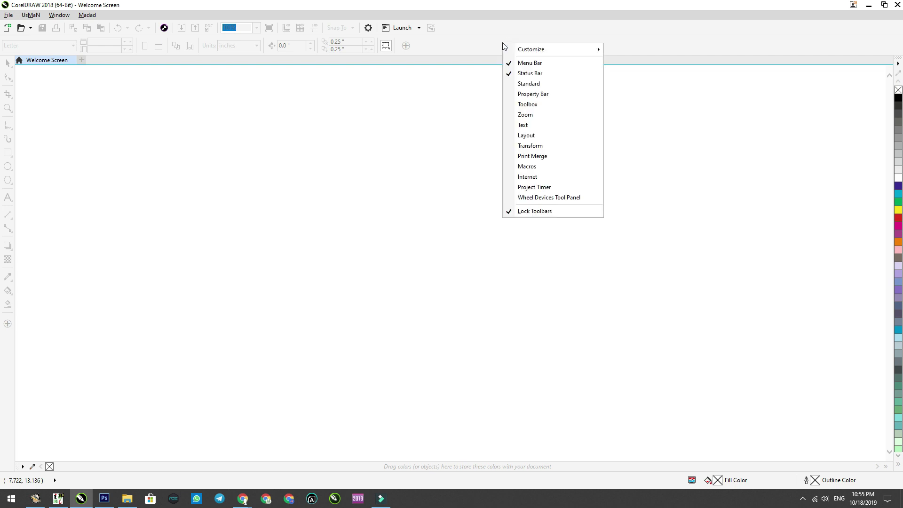
left_click(527, 105)
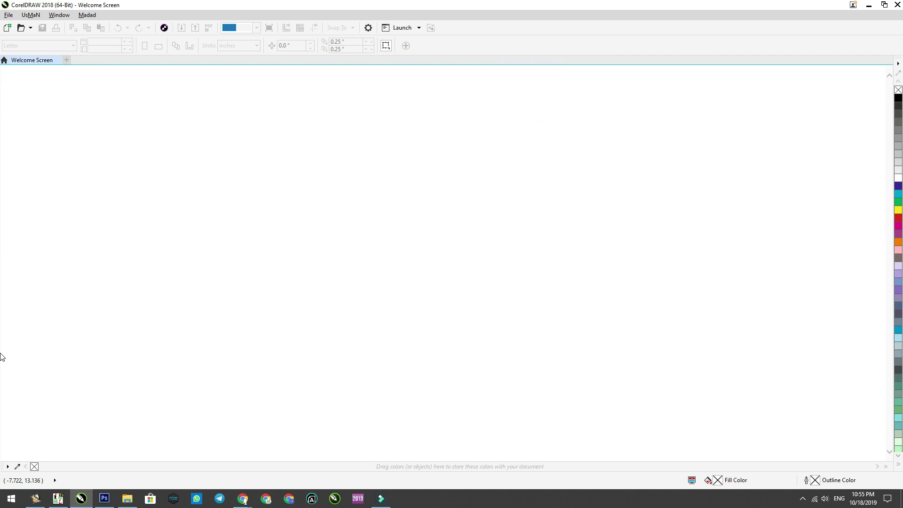
right_click(513, 52)
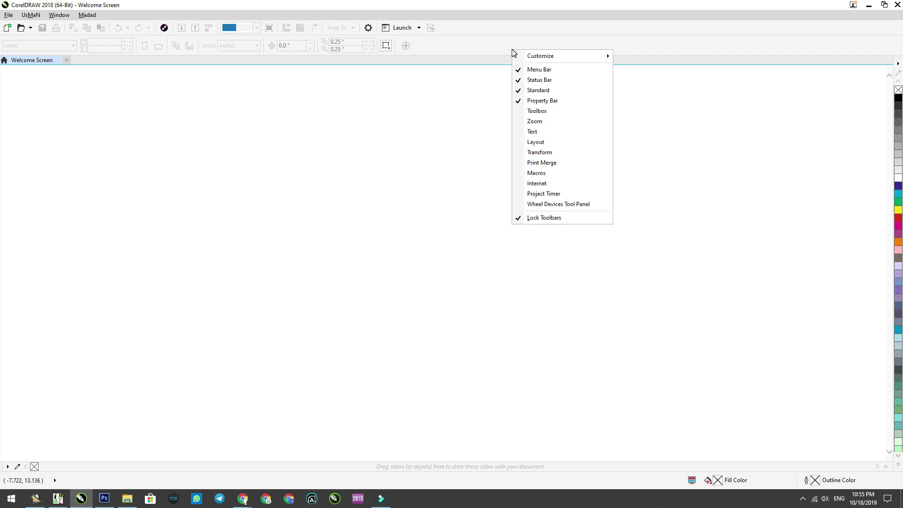
left_click(545, 113)
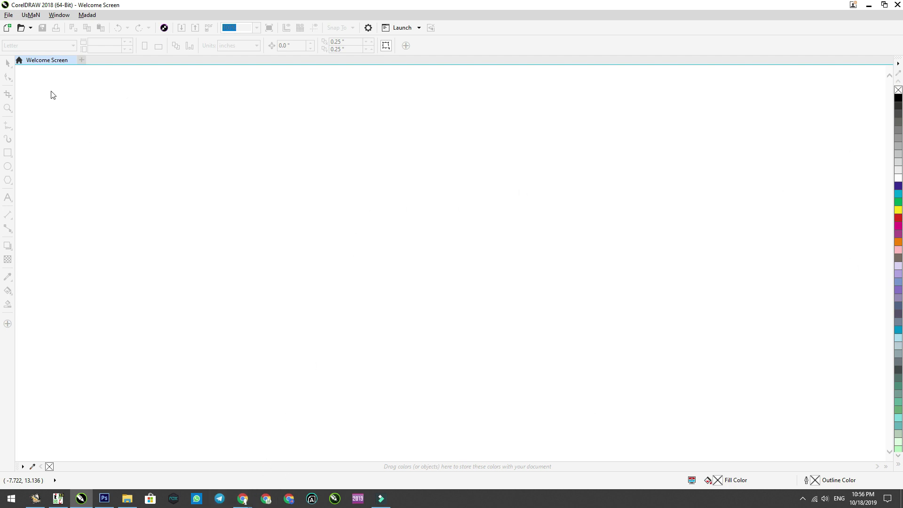
Step: Examine the Welcome Screen's Get Started and Workspace pages and look through the recent documents
left_click(21, 60)
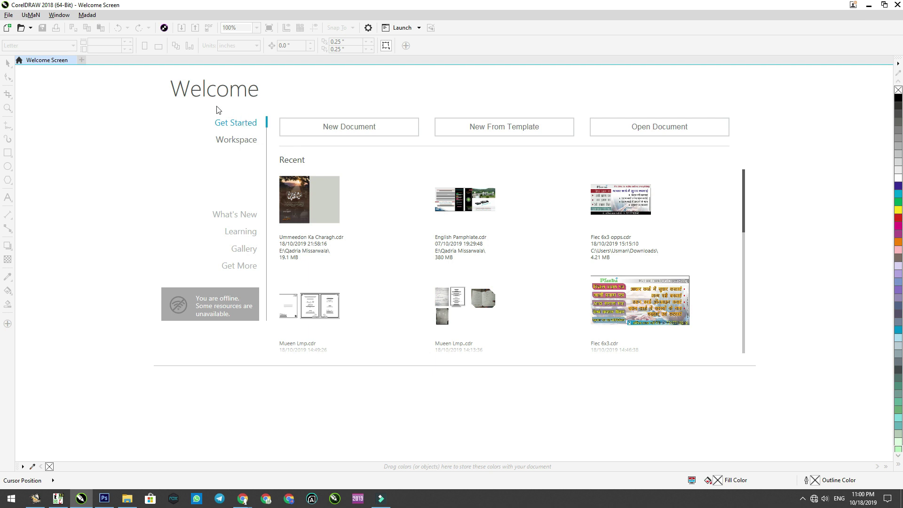
left_click(238, 125)
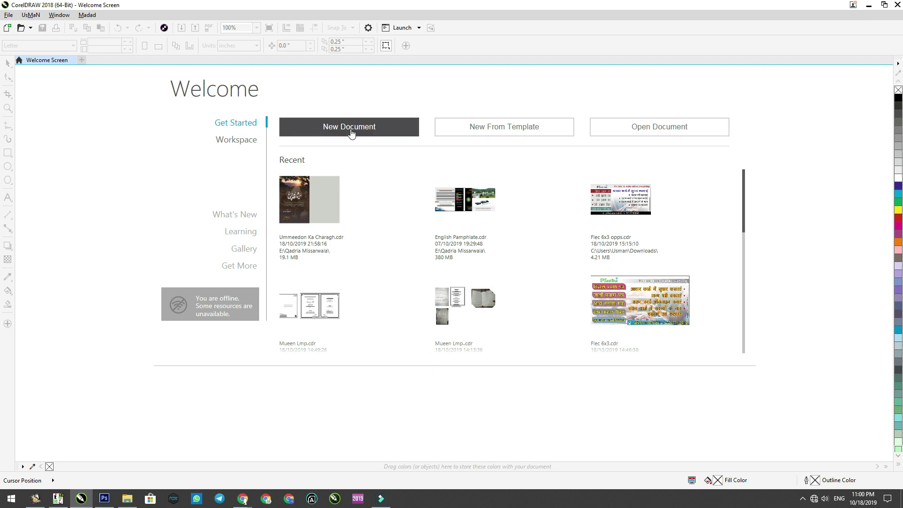
left_click(244, 142)
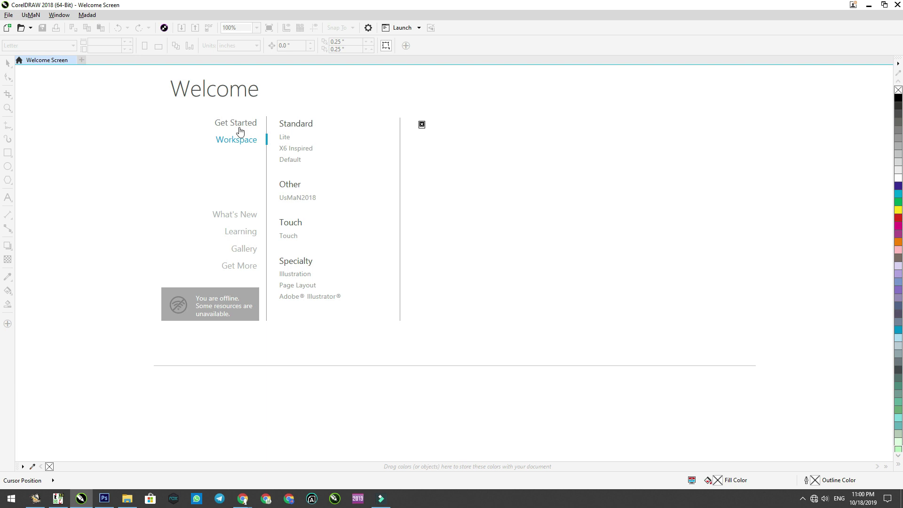
left_click(238, 124)
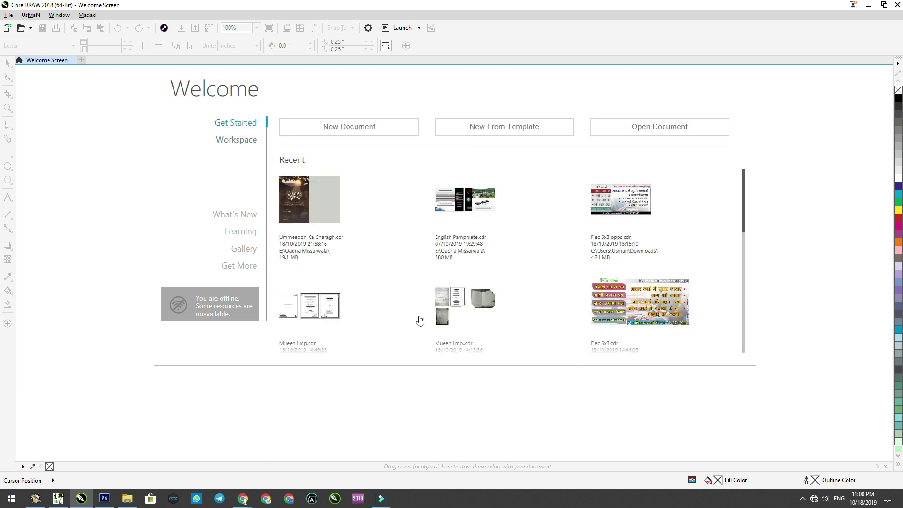
scroll(432, 301, "down", 3)
scroll(432, 301, "up", 4)
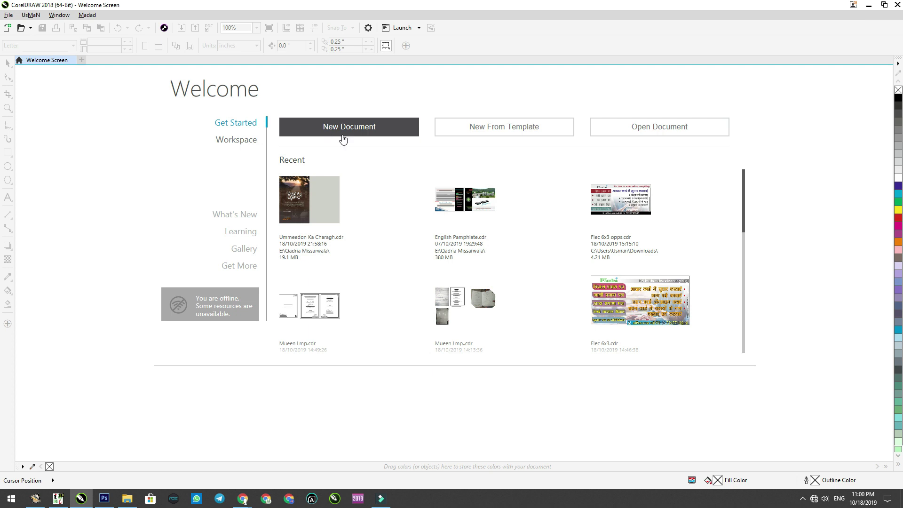
Step: Create a new document from the Dentist NA - Bag template in the Other Promotional group
left_click(512, 132)
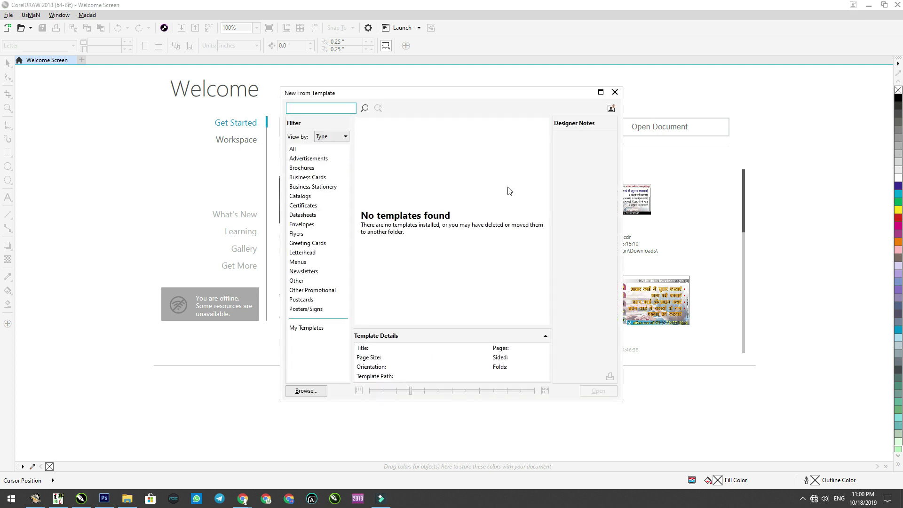
left_click(293, 149)
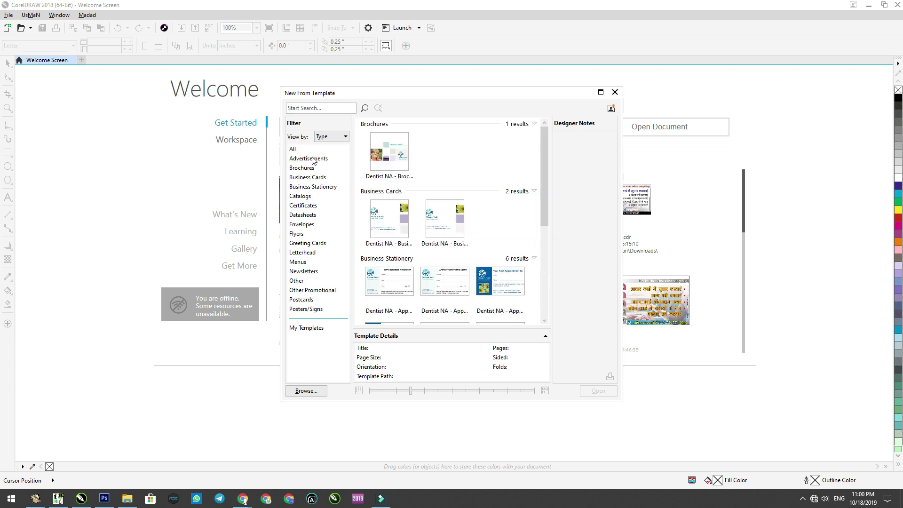
scroll(431, 236, "down", 4)
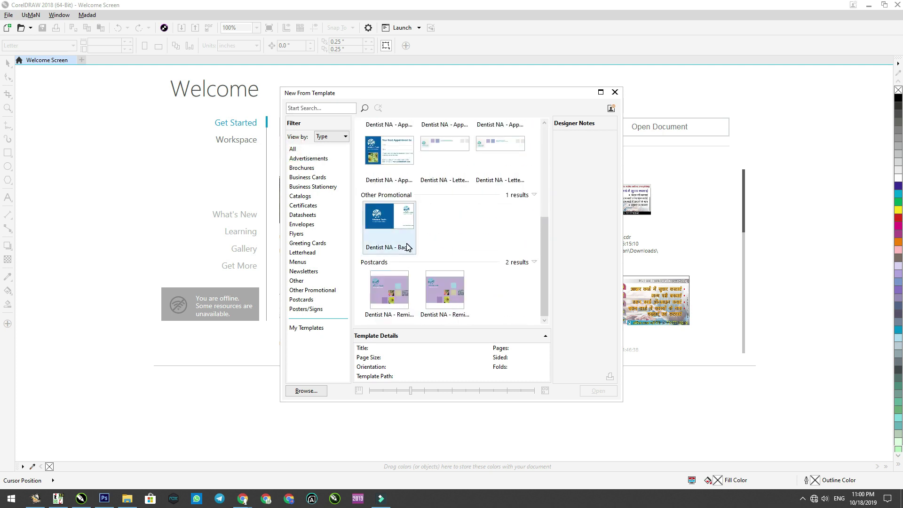
scroll(407, 247, "up", 3)
scroll(433, 307, "down", 3)
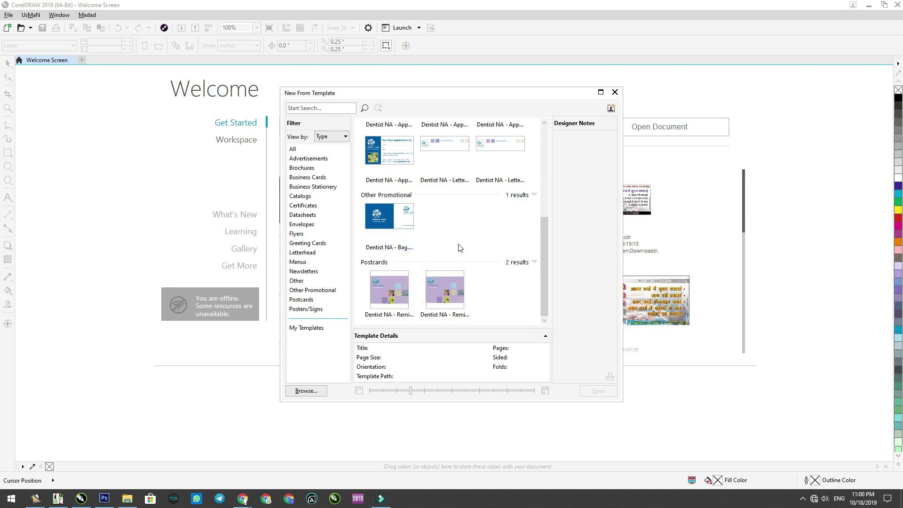
left_click(398, 214)
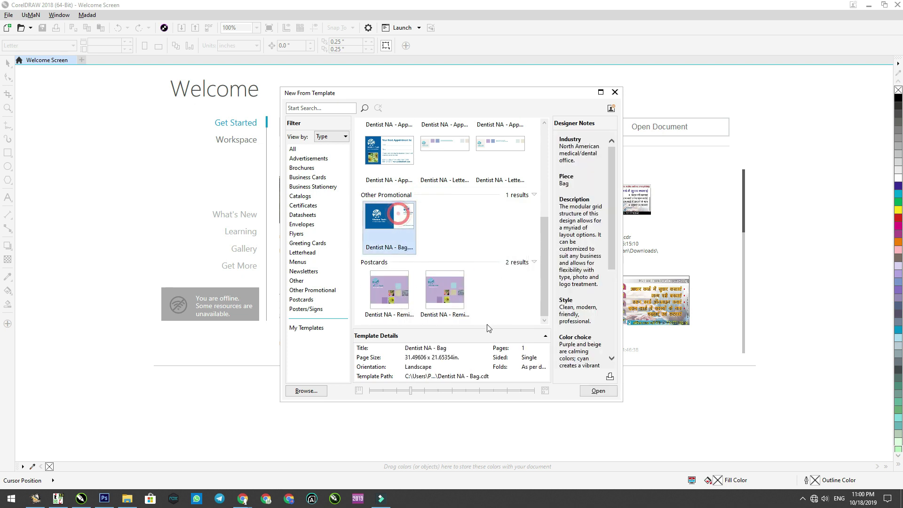
left_click(597, 392)
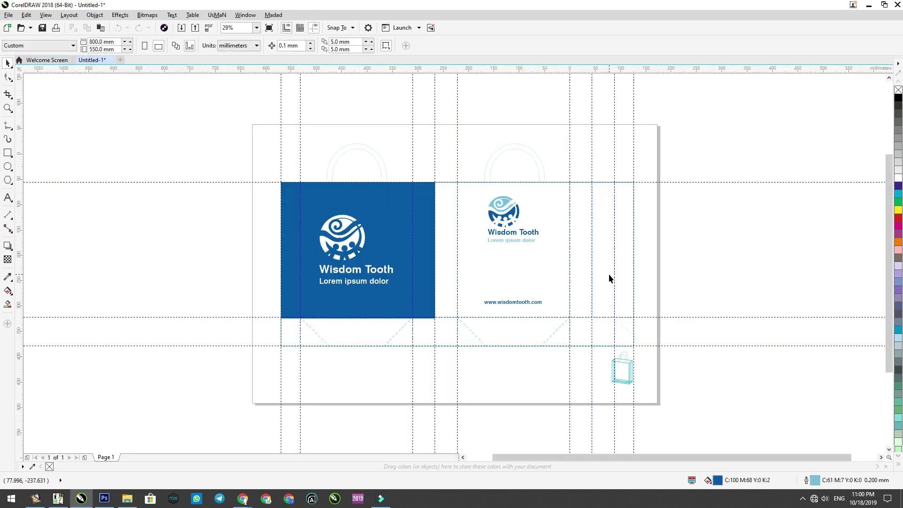
Step: Examine the bag template's artwork and small bag outline up close, and close the document without saving
scroll(460, 270, "up", 2)
scroll(457, 272, "down", 4)
scroll(546, 352, "up", 4)
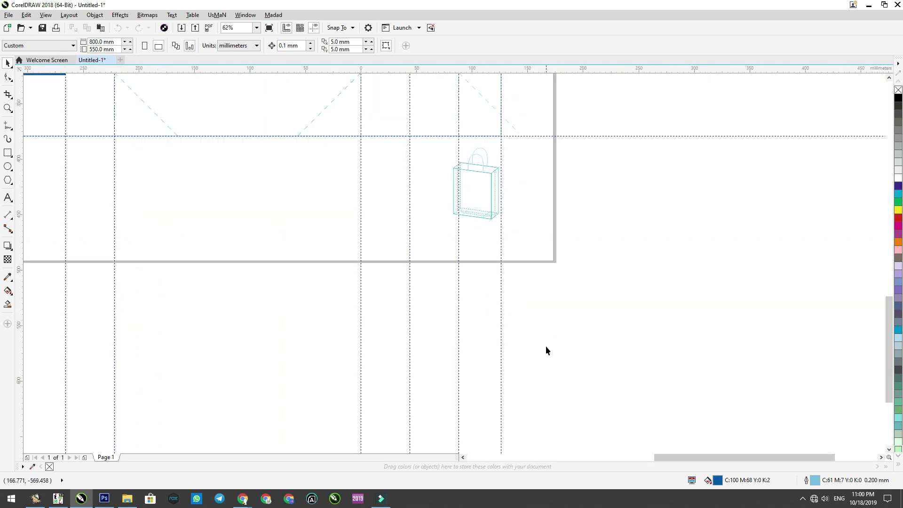
left_click(486, 183)
scroll(486, 184, "up", 2)
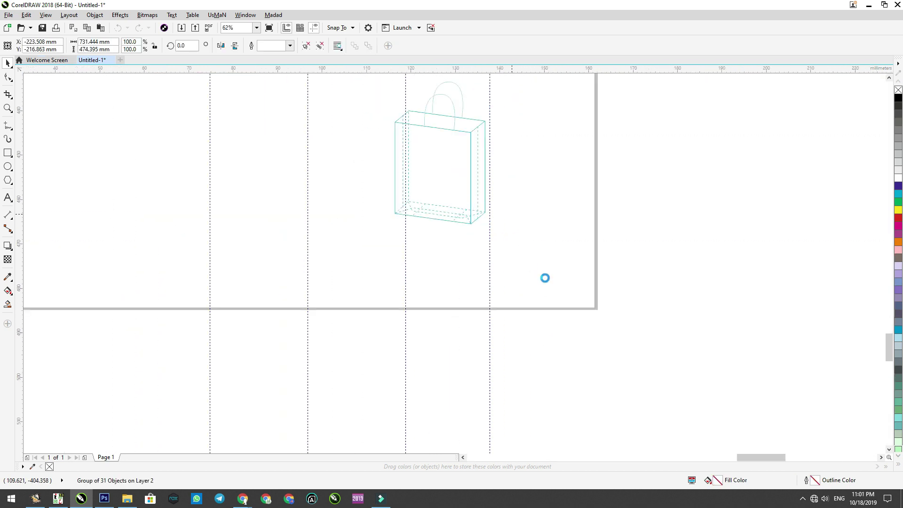
scroll(477, 251, "down", 6)
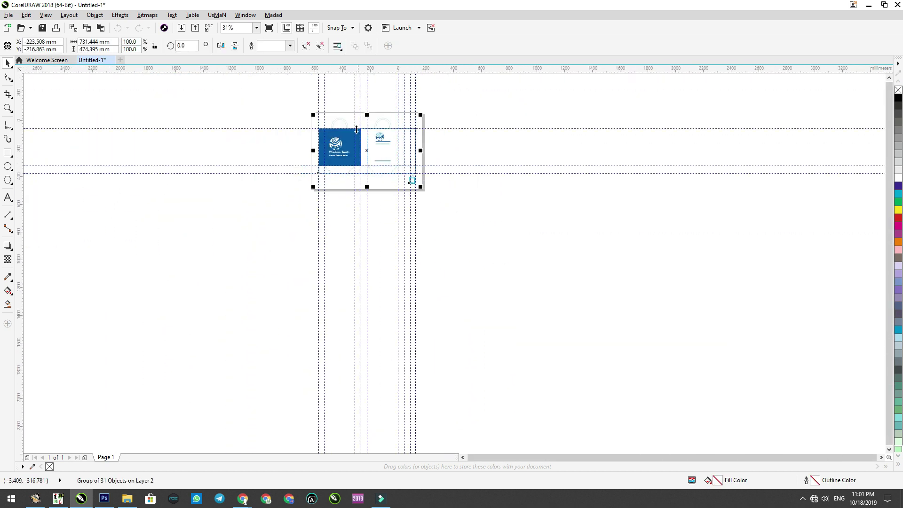
scroll(347, 123, "up", 5)
scroll(628, 291, "down", 3)
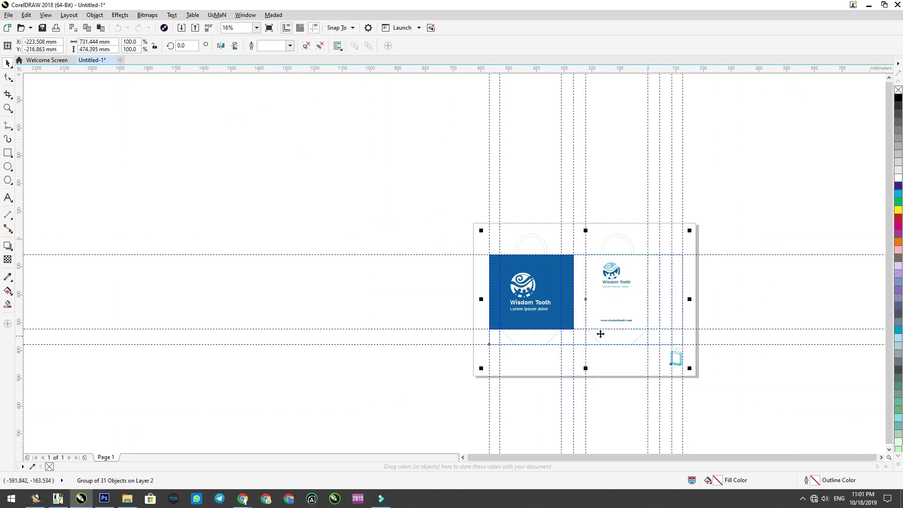
left_click(112, 60)
left_click(451, 272)
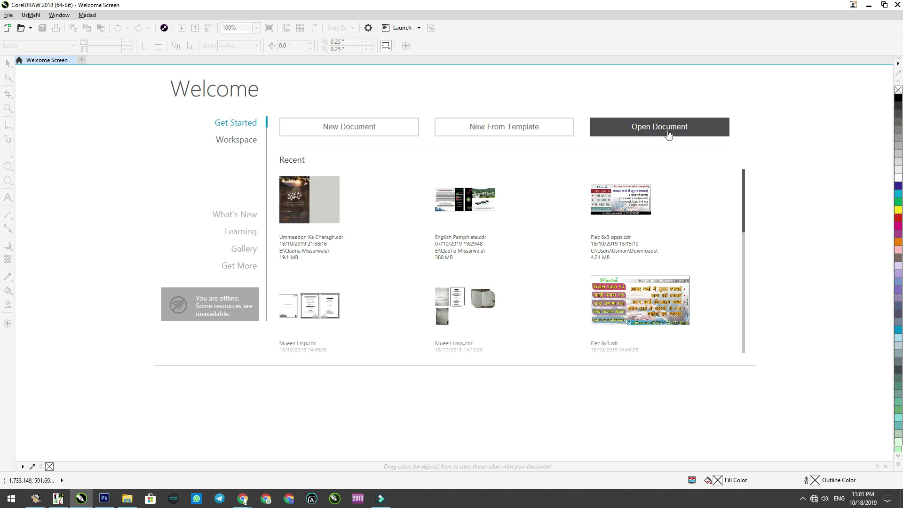
Step: Browse the Desktop and the computer's drives for a drawing to open, and dismiss the dialog without opening one
left_click(644, 130)
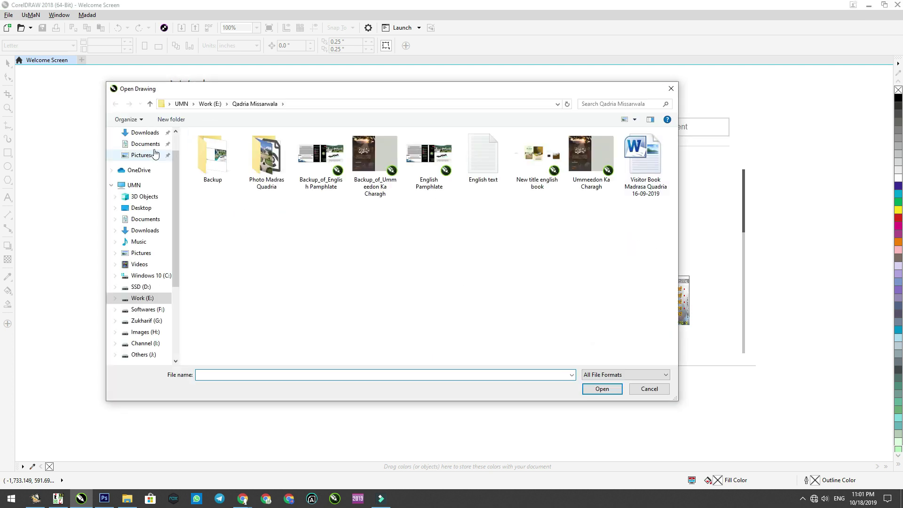
left_click(142, 208)
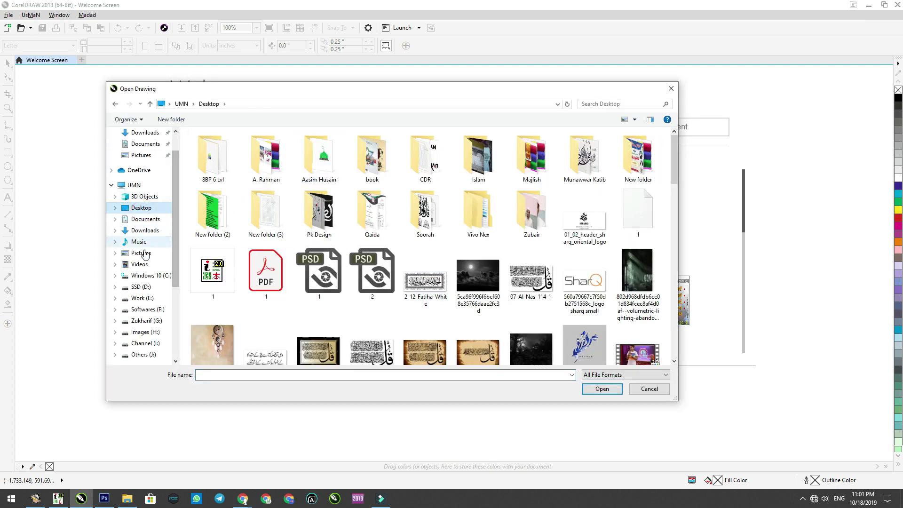
left_click(134, 186)
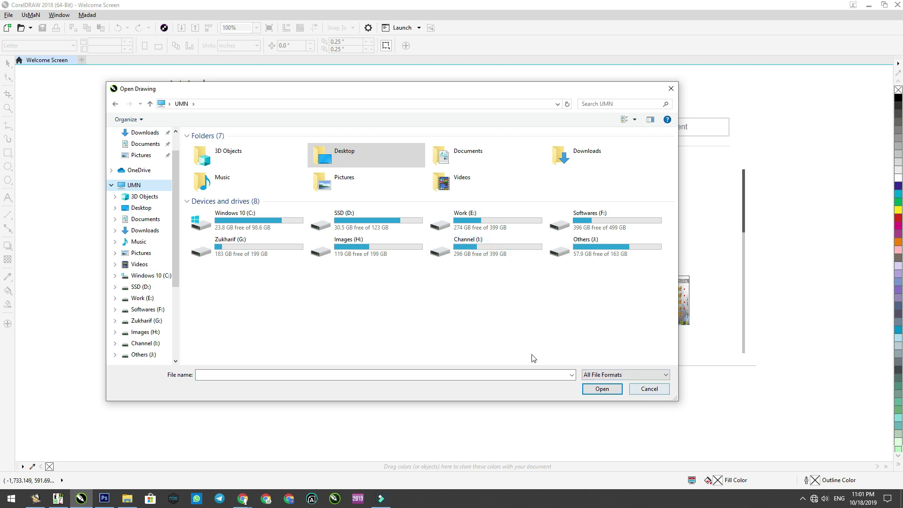
left_click(643, 392)
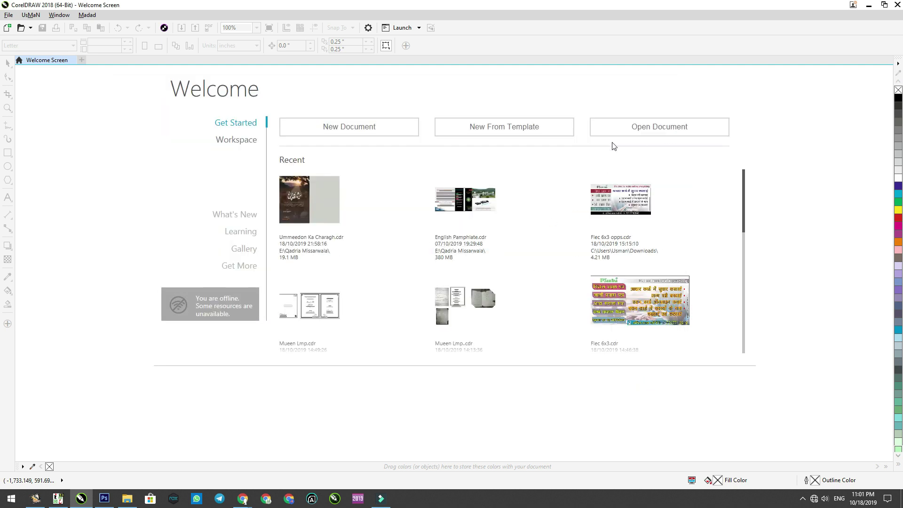
Step: Preview the available workspaces on the Welcome Screen, including X6 Inspired, Default, Touch and Adobe Illustrator
left_click(236, 145)
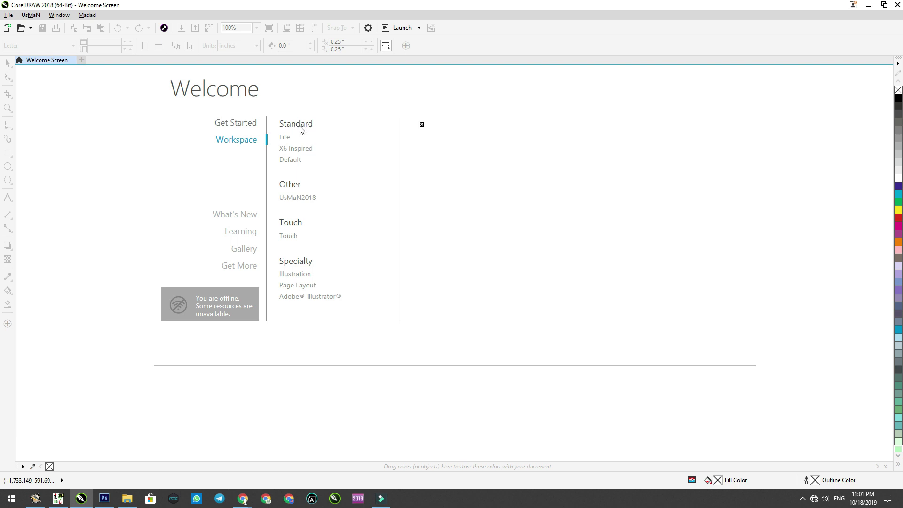
mouse_move(304, 148)
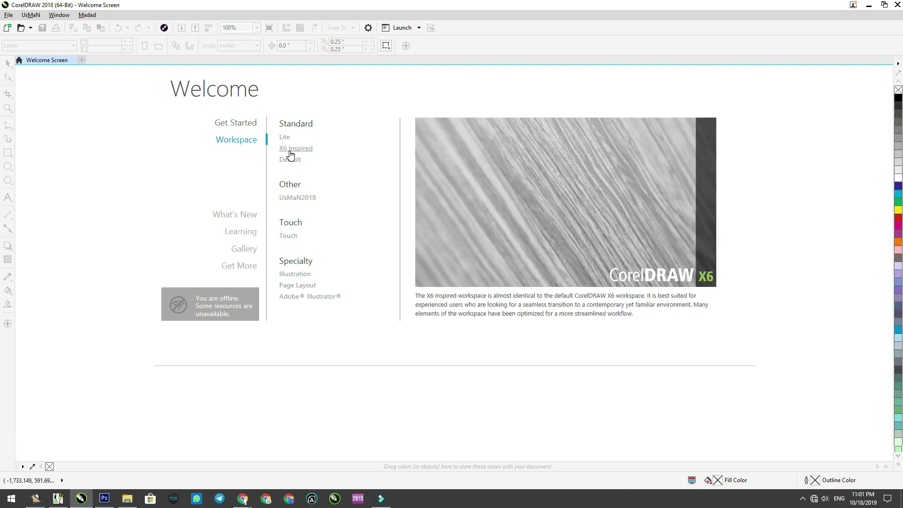
mouse_move(294, 167)
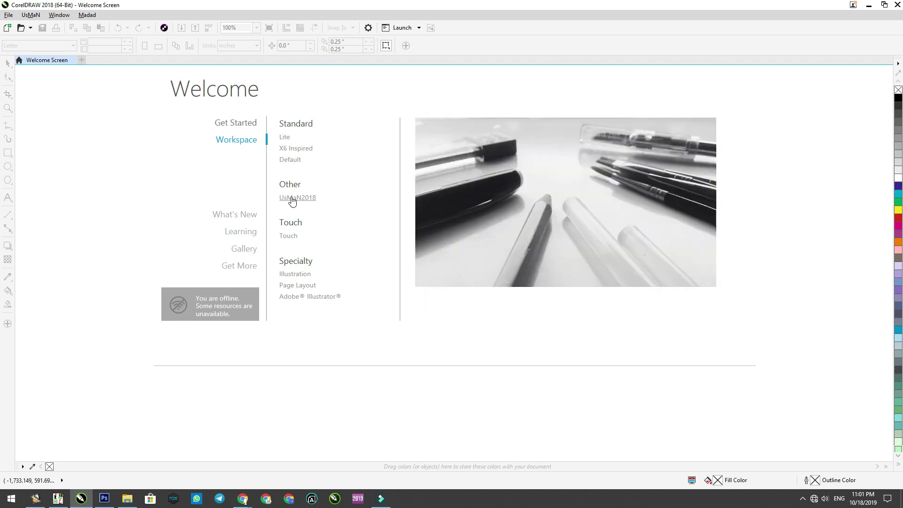
mouse_move(305, 204)
mouse_move(290, 237)
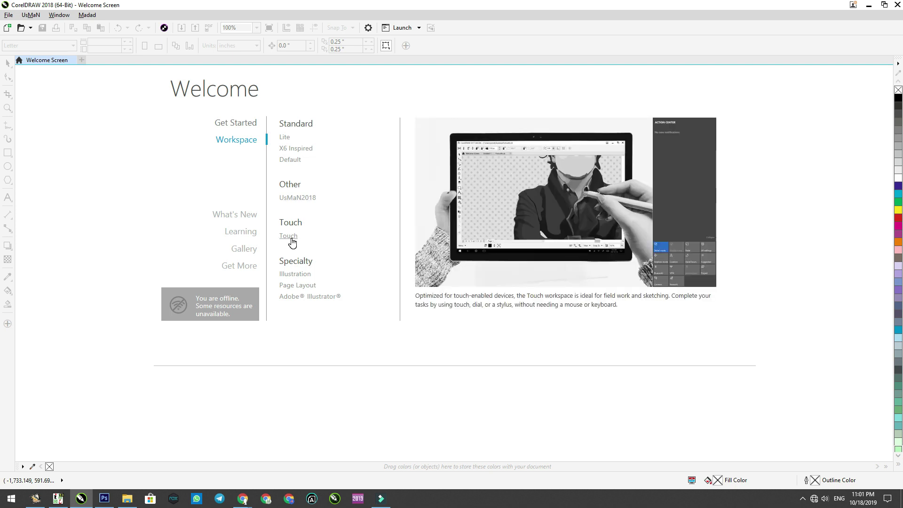
mouse_move(295, 300)
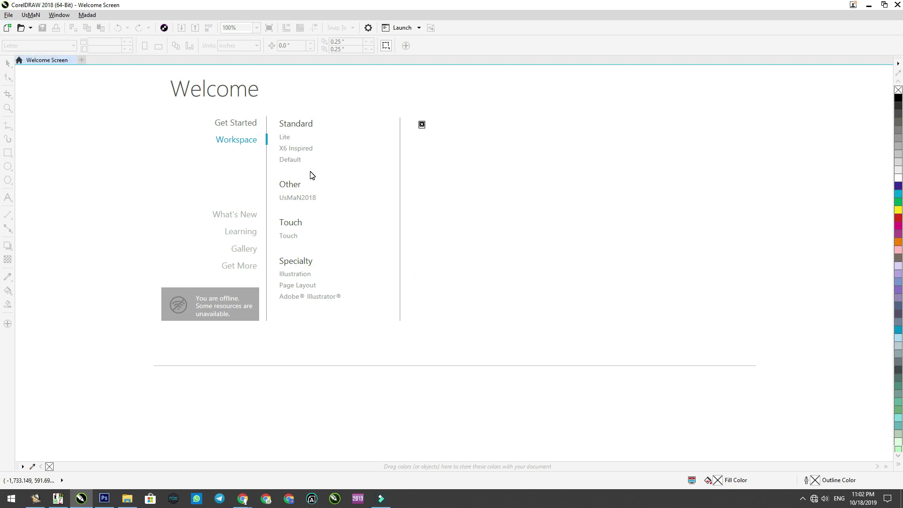
Step: Create a blank A4 document and show the Wheel Devices Tool Panel toolbar
left_click(8, 30)
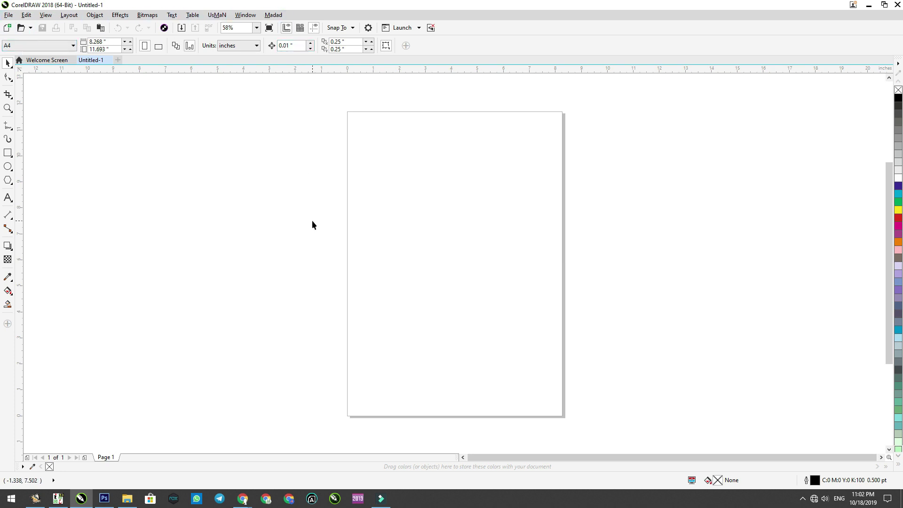
left_click(302, 261)
right_click(542, 51)
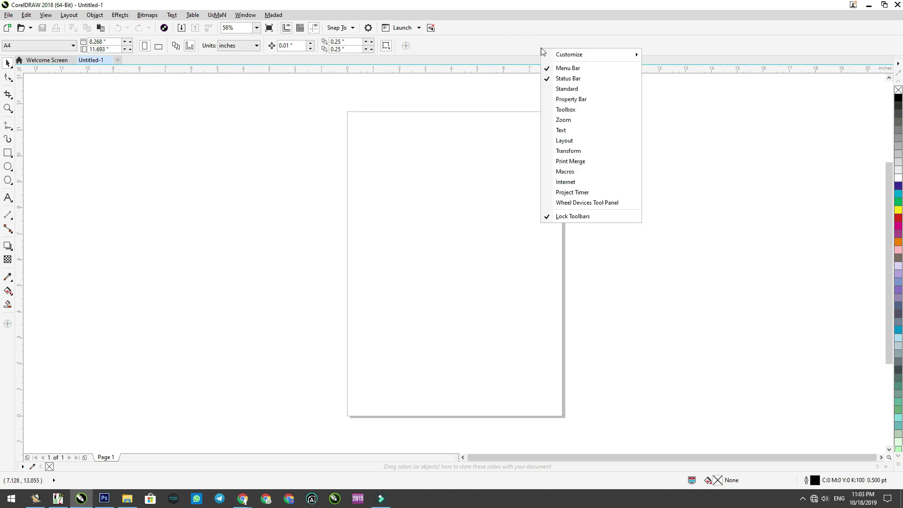
left_click(574, 203)
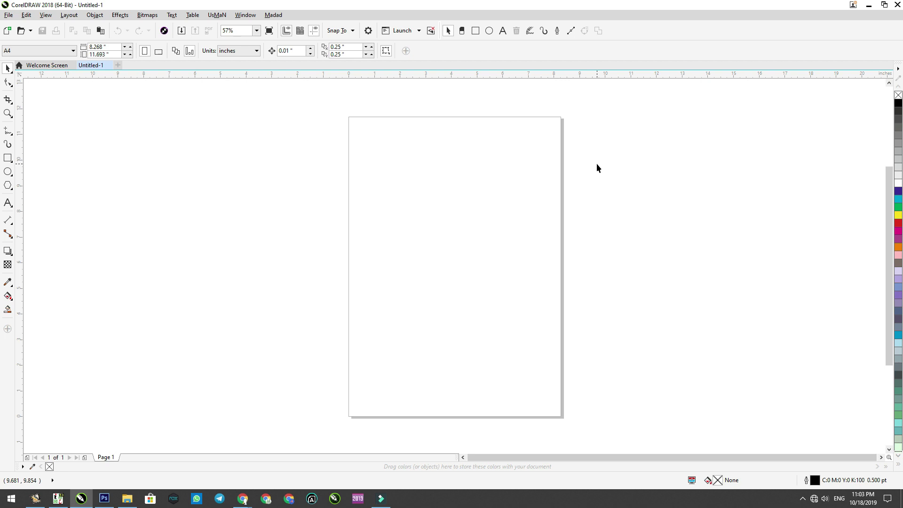
Step: Close the blank A4 document and switch to the Illustration workspace
left_click(107, 66)
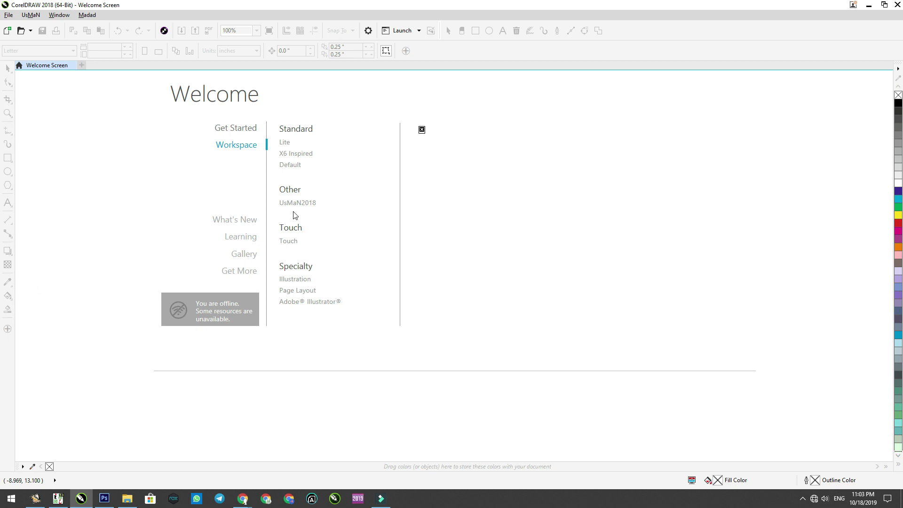
mouse_move(284, 148)
left_click(289, 281)
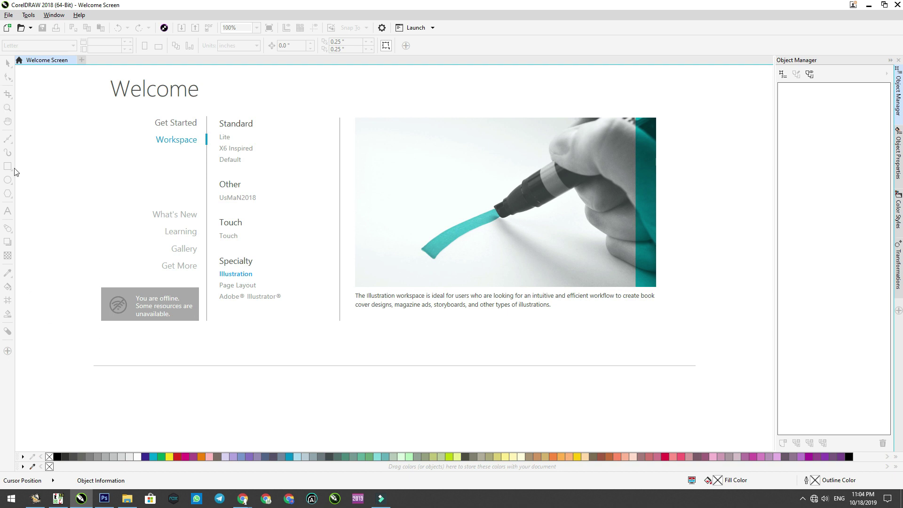
Step: Switch to the Adobe Illustrator workspace and create a blank Letter-size document in it
left_click(265, 297)
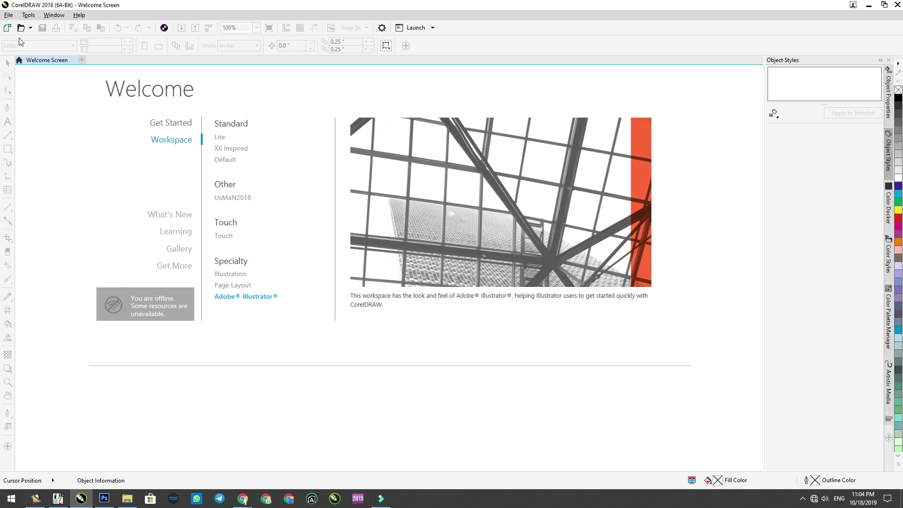
left_click(7, 16)
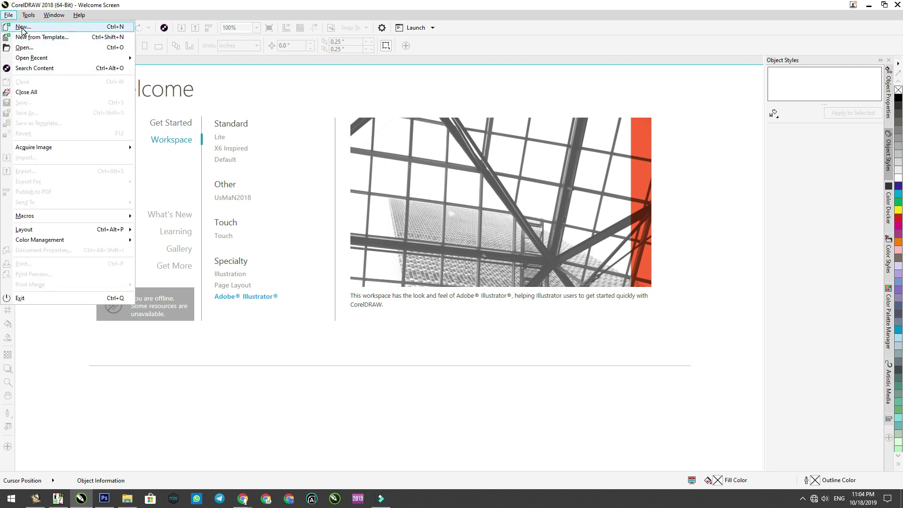
left_click(22, 27)
left_click(449, 347)
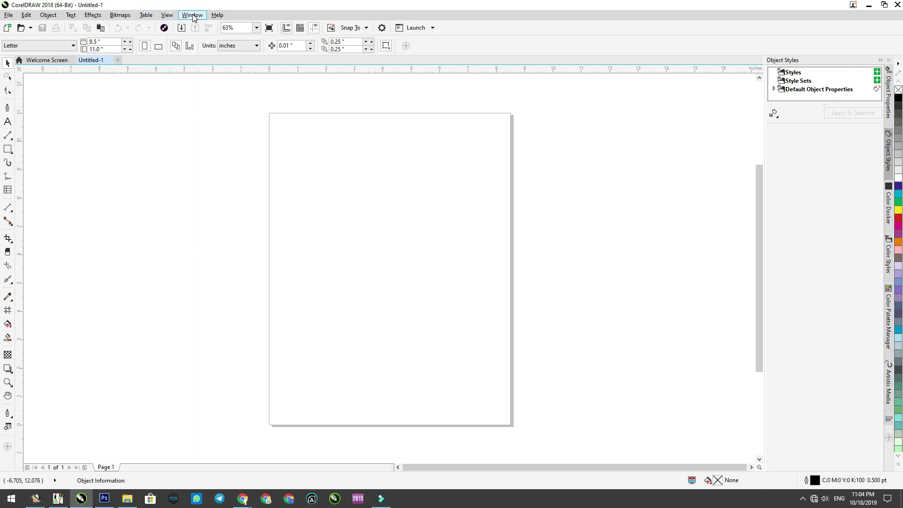
left_click(354, 216)
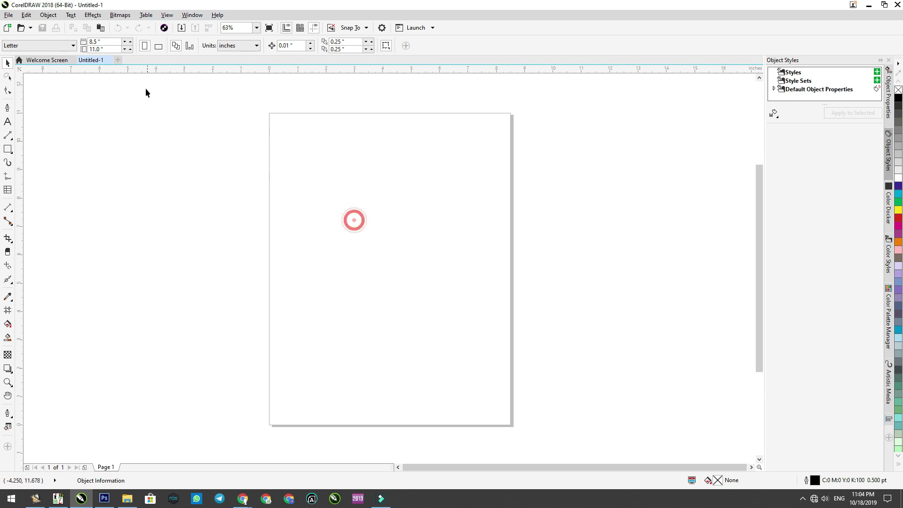
Step: Close the blank Letter document and create another one with the default CMYK, 300 dpi settings
left_click(109, 61)
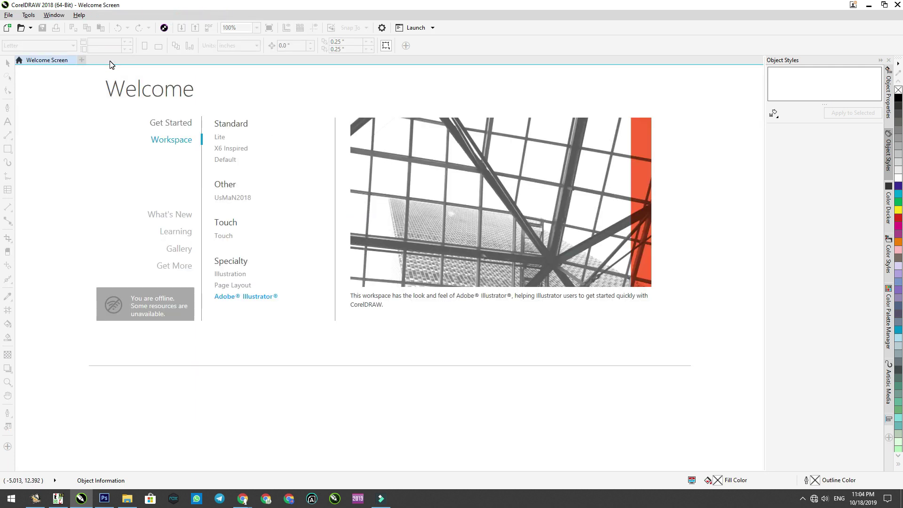
left_click(7, 27)
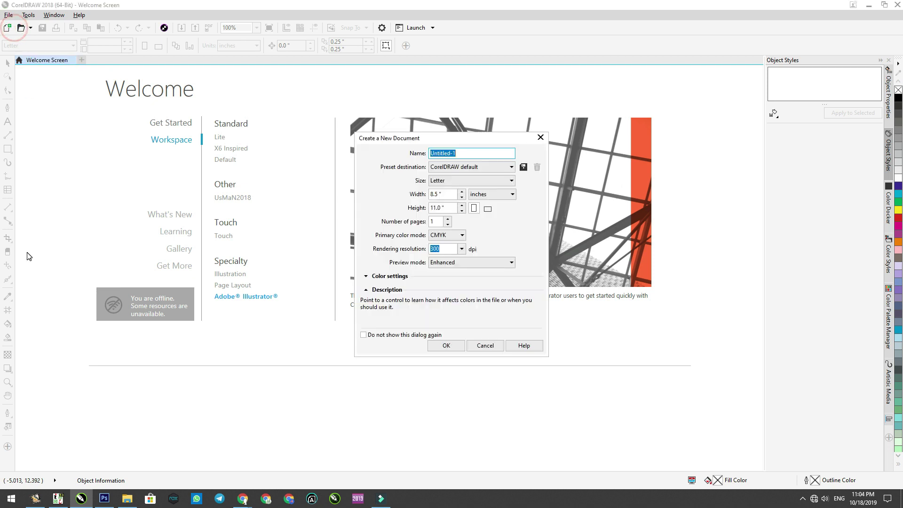
left_click(446, 346)
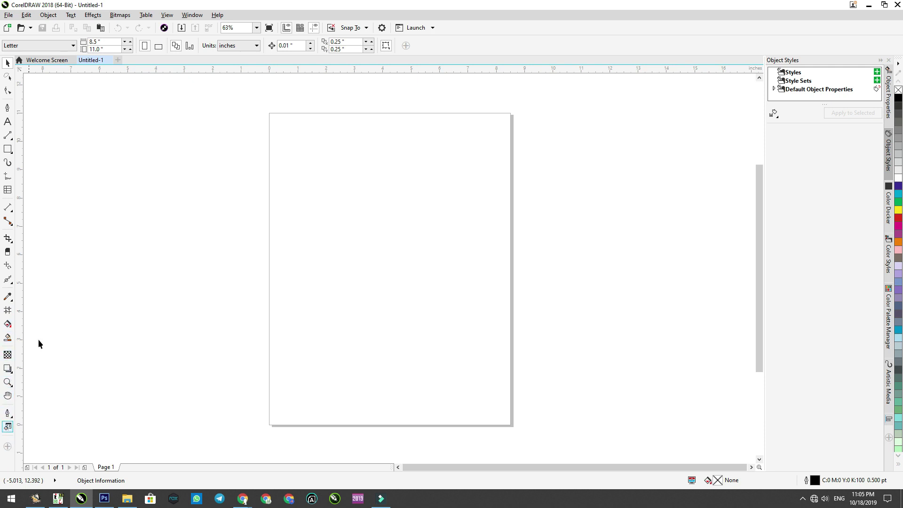
Step: Close the Letter document and switch to the custom workspace in the Other group
left_click(108, 60)
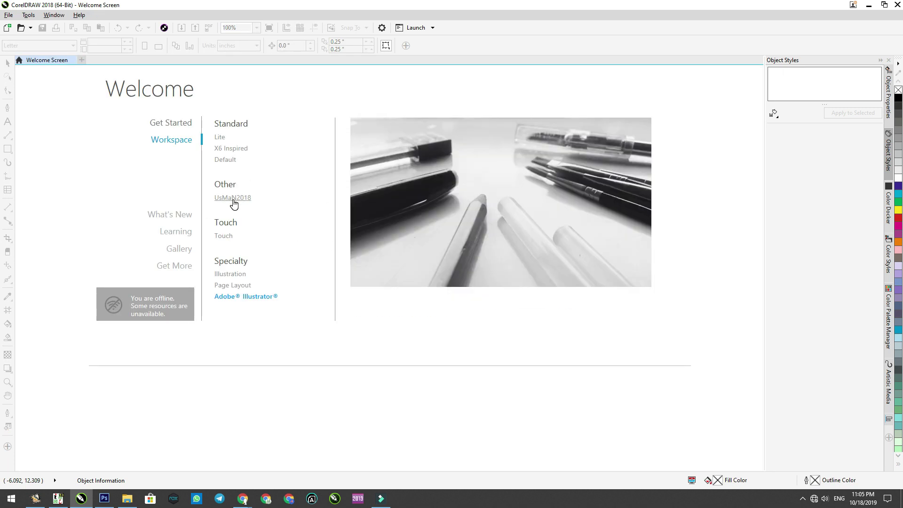
left_click(233, 199)
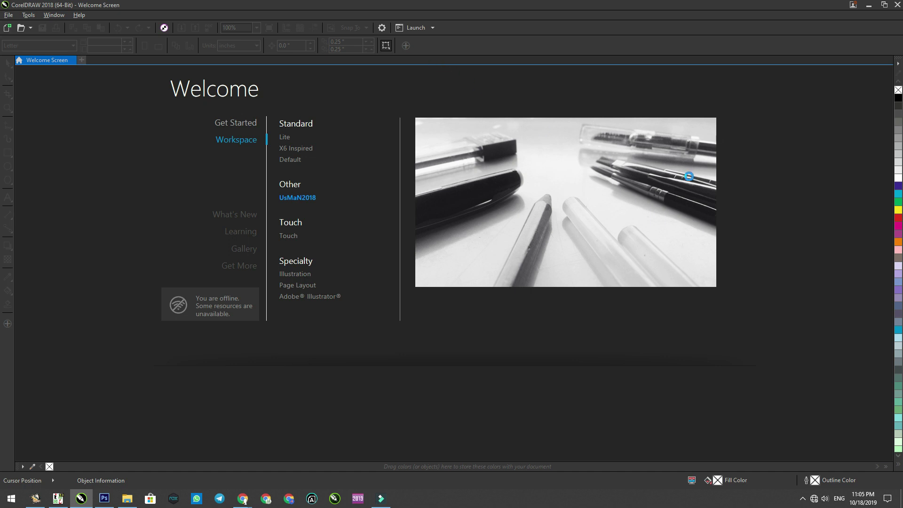
Step: Change the interface color theme to a light one in the Appearance options
left_click(315, 143)
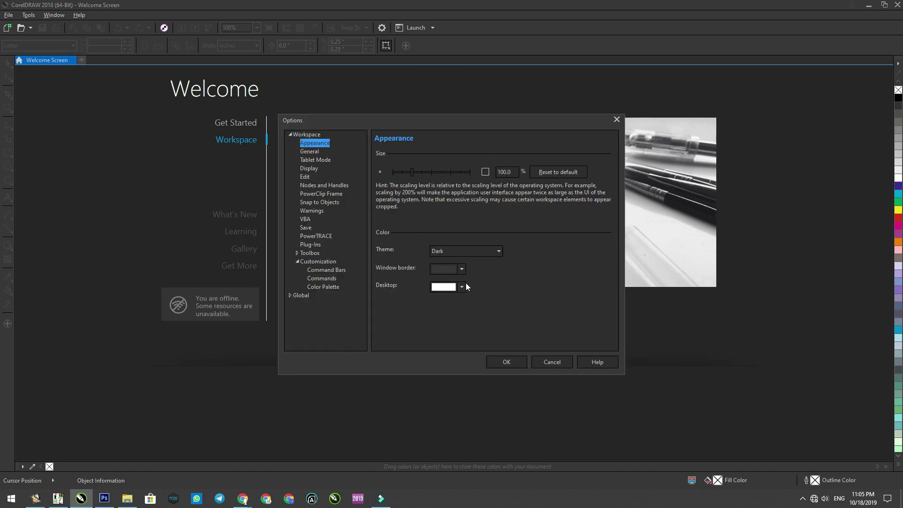
left_click(455, 252)
left_click(440, 261)
left_click(507, 362)
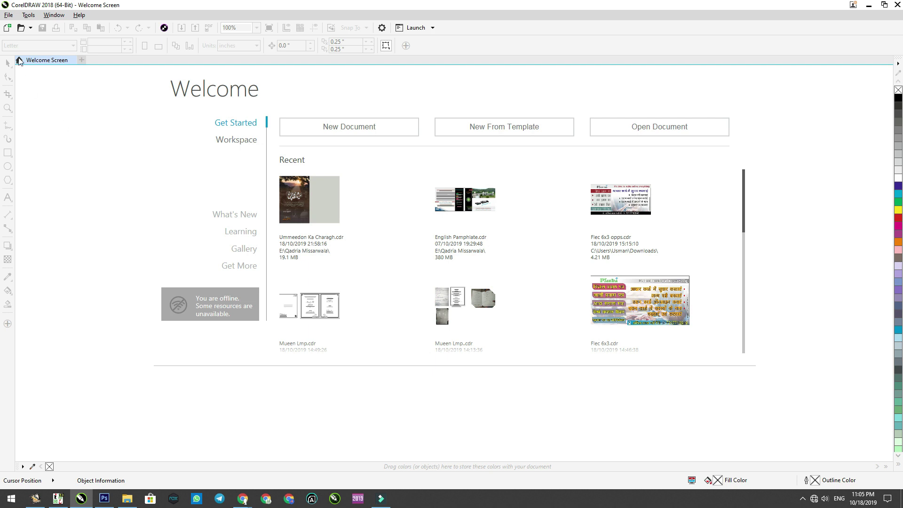
Step: Create a blank A4 document and return to the Welcome Screen
left_click(7, 29)
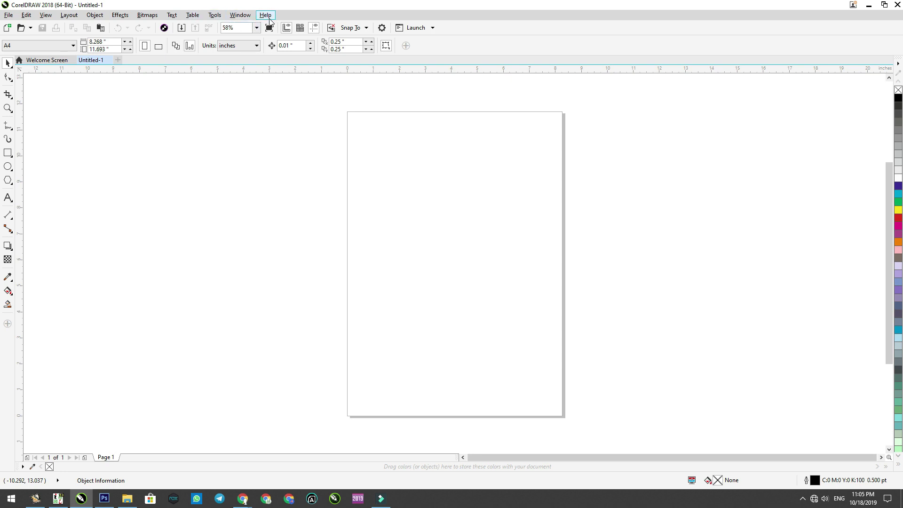
left_click(375, 198)
left_click(46, 60)
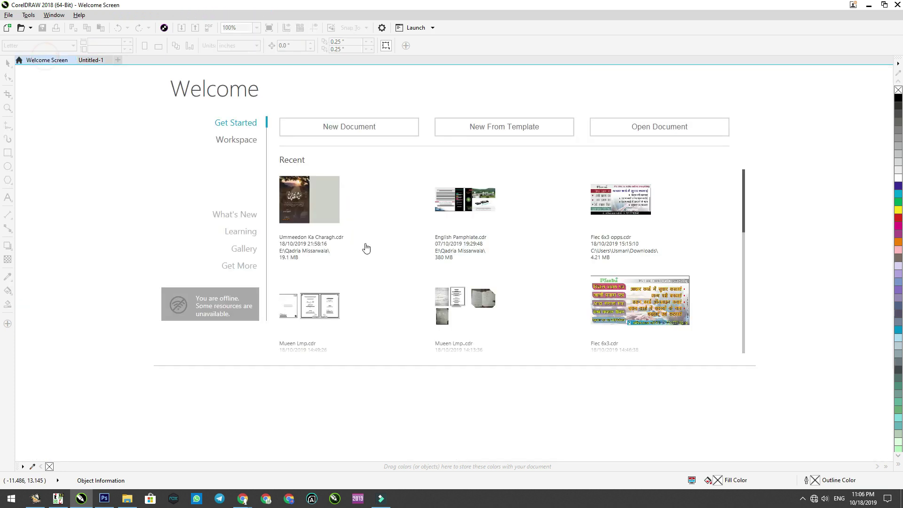
Step: Switch to the Touch workspace and open the Welcome Screen's Get Started page
left_click(243, 142)
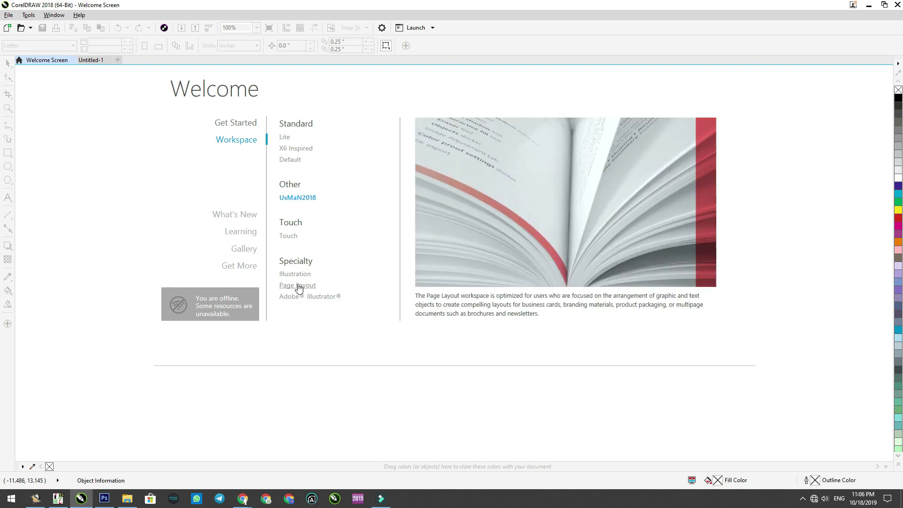
left_click(292, 237)
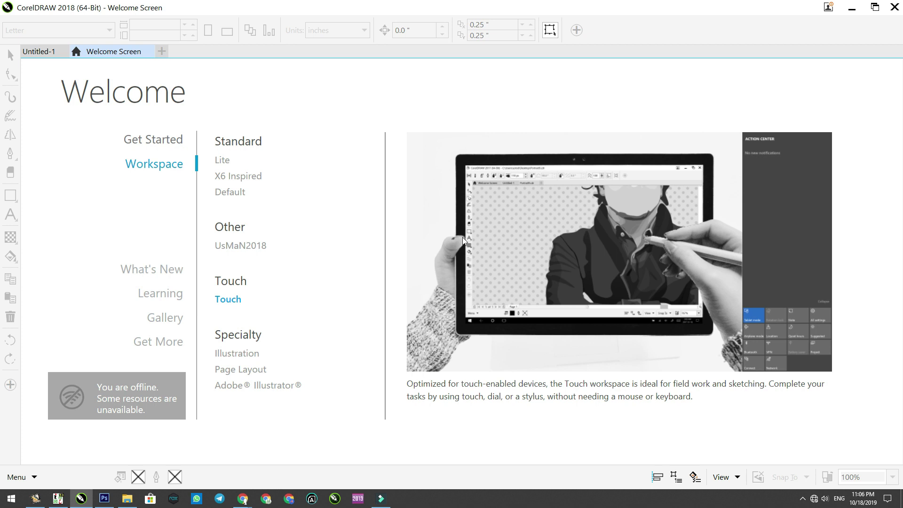
left_click(167, 141)
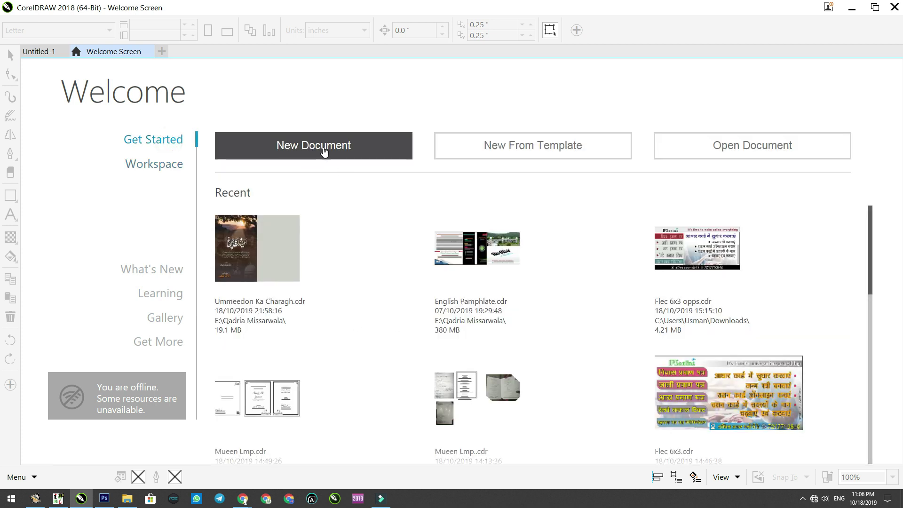
Step: Create a blank Letter document and close both open documents
left_click(324, 151)
left_click(434, 385)
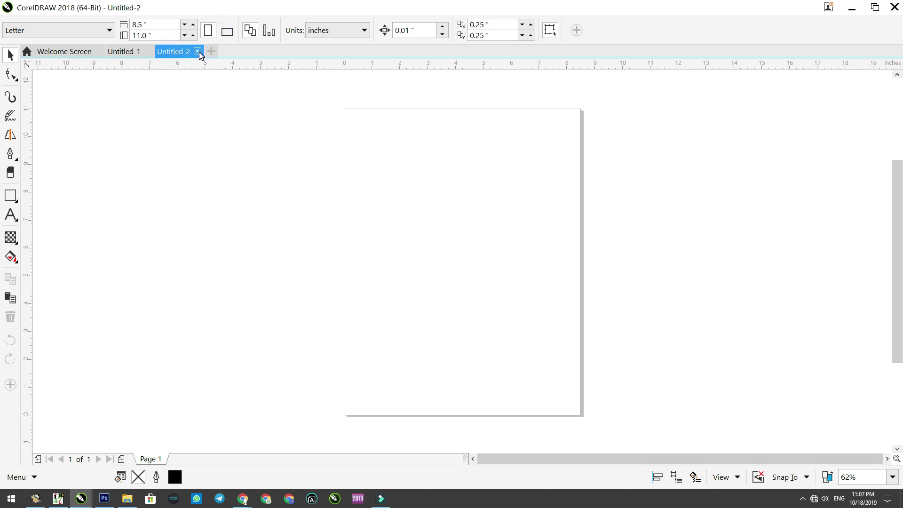
left_click(198, 51)
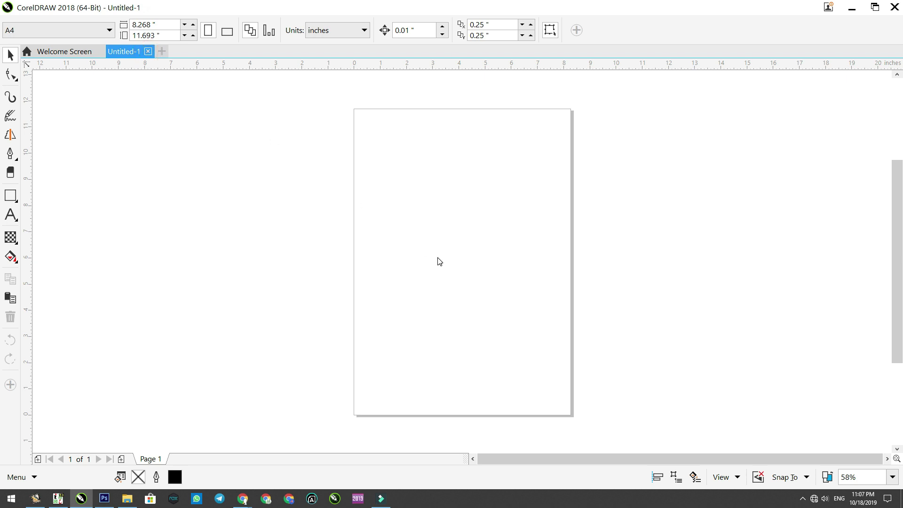
key("ctrl+F4")
Step: Switch from the Touch workspace to the custom workspace in the Other group
left_click(151, 164)
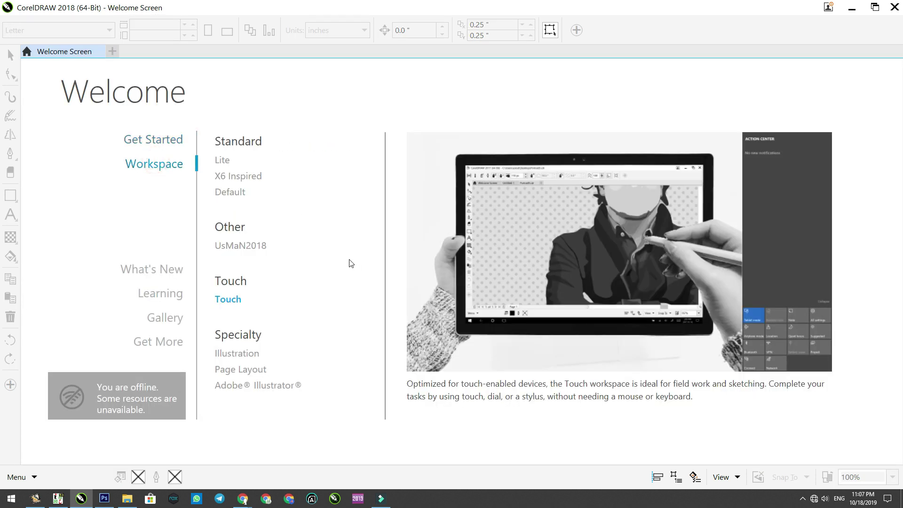
mouse_move(306, 165)
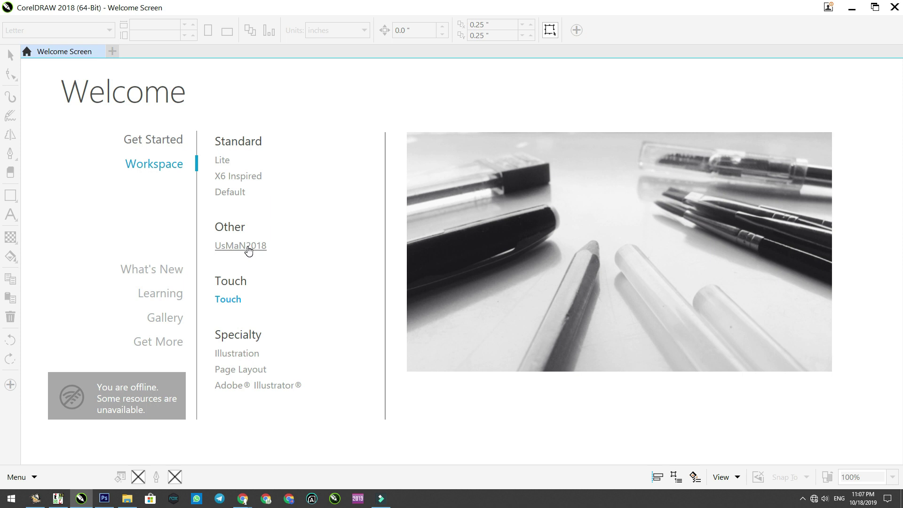
left_click(247, 246)
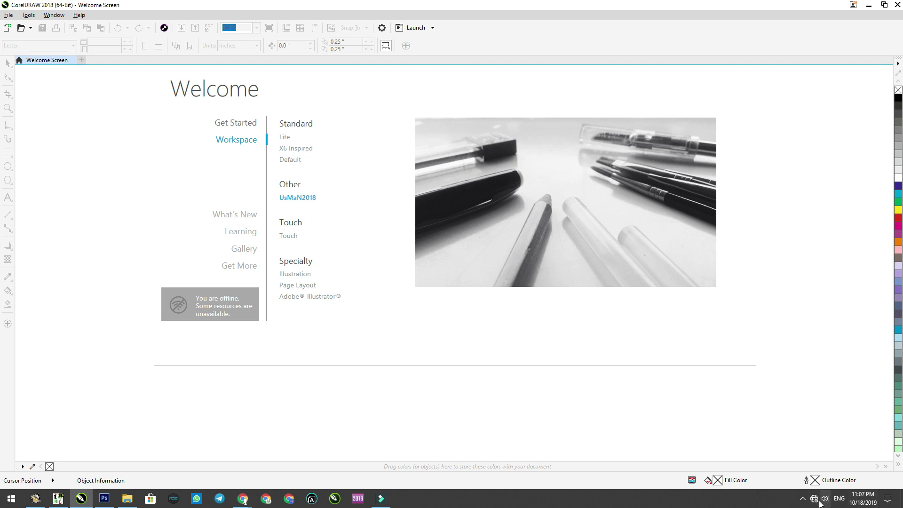
Step: Create a blank A4 document from the Get Started page and close it again
mouse_move(816, 503)
left_click(236, 123)
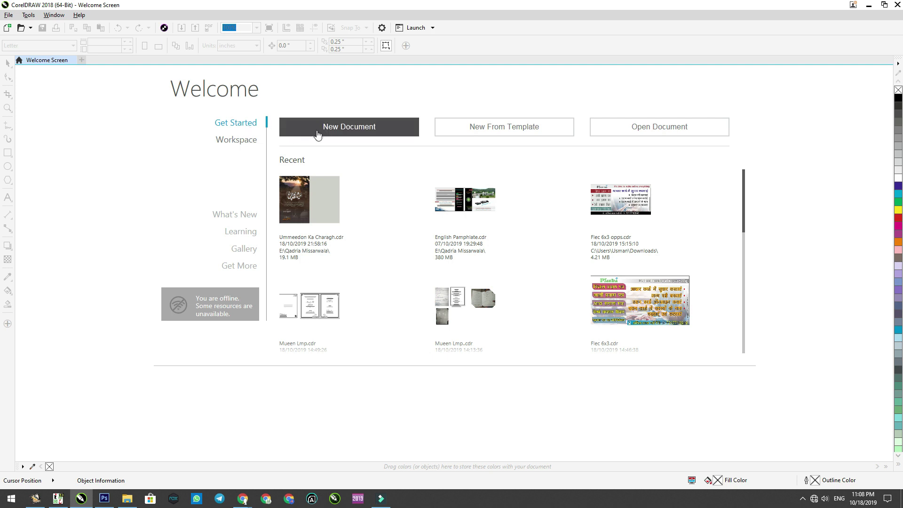
left_click(7, 28)
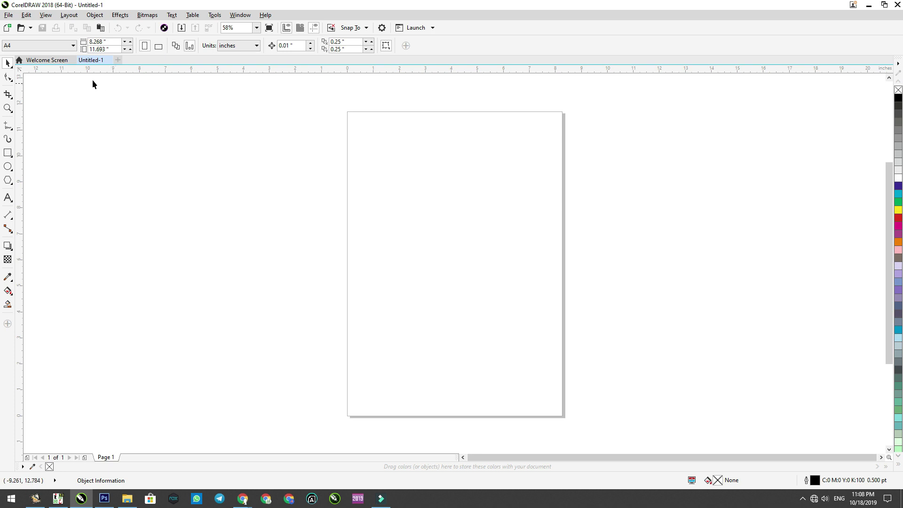
left_click(109, 61)
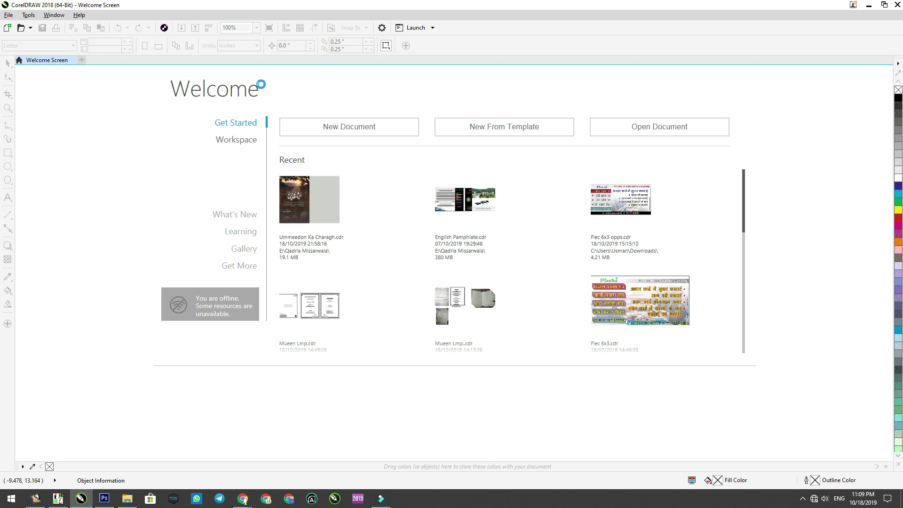
Step: Enable the Show New Document dialog box setting in the General workspace options
key("ctrl+j")
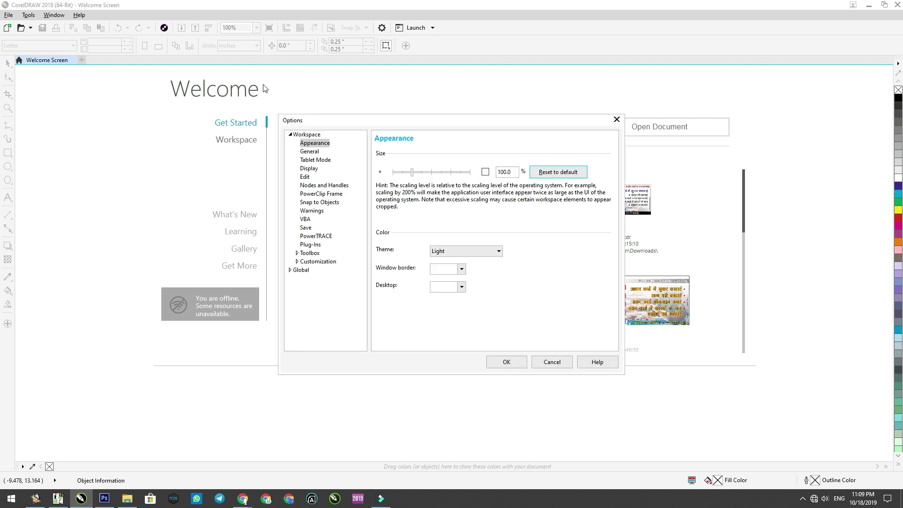
left_click(310, 151)
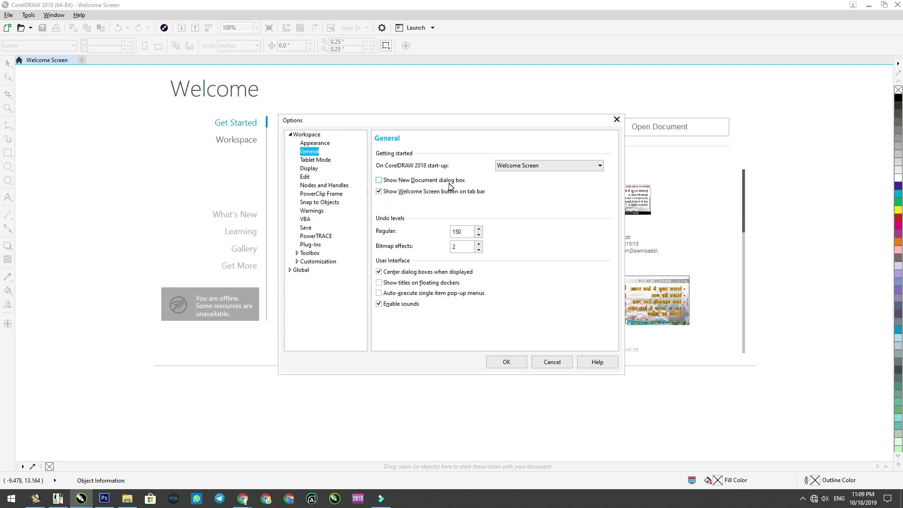
left_click(379, 181)
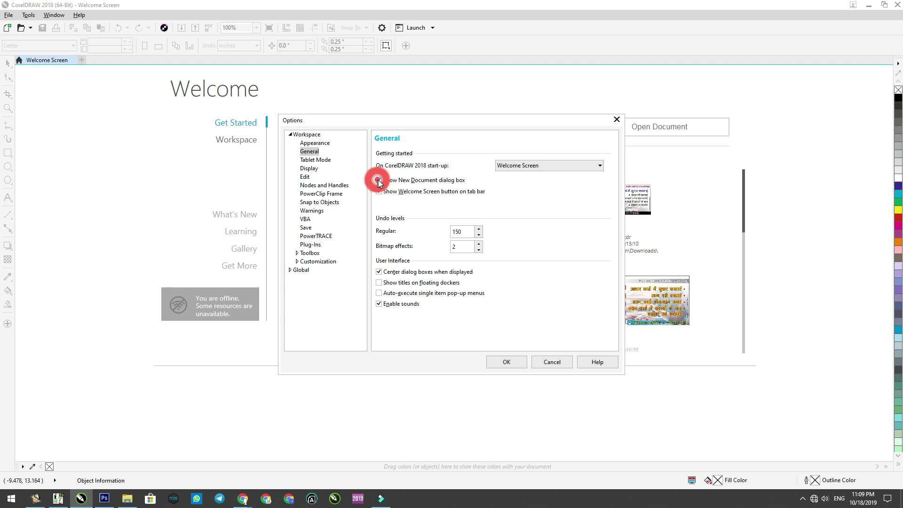
left_click(505, 363)
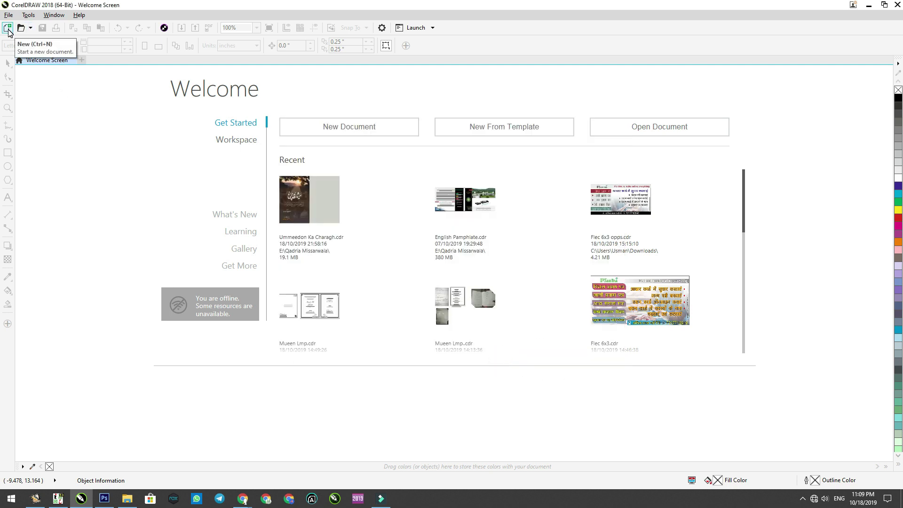
left_click(8, 15)
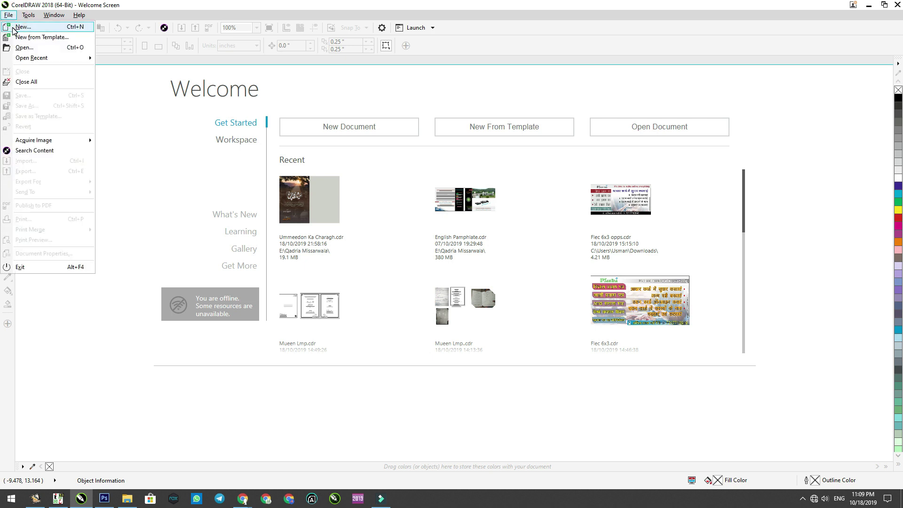
left_click(18, 27)
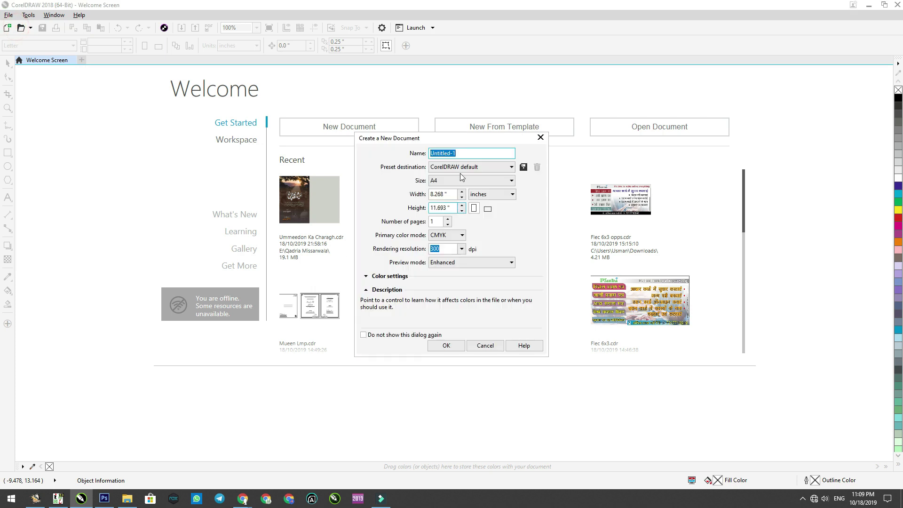
left_click(484, 346)
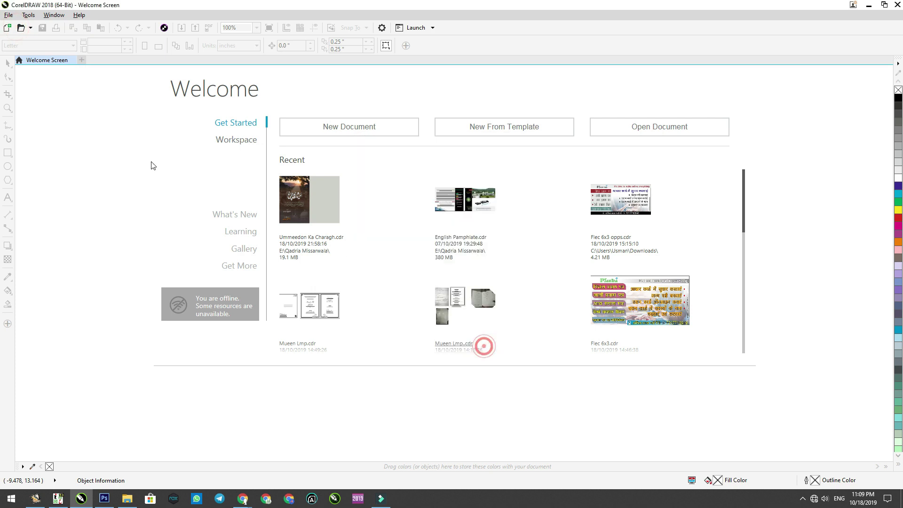
Step: Start a new document and name it 12345 in the Create a New Document dialog
left_click(6, 29)
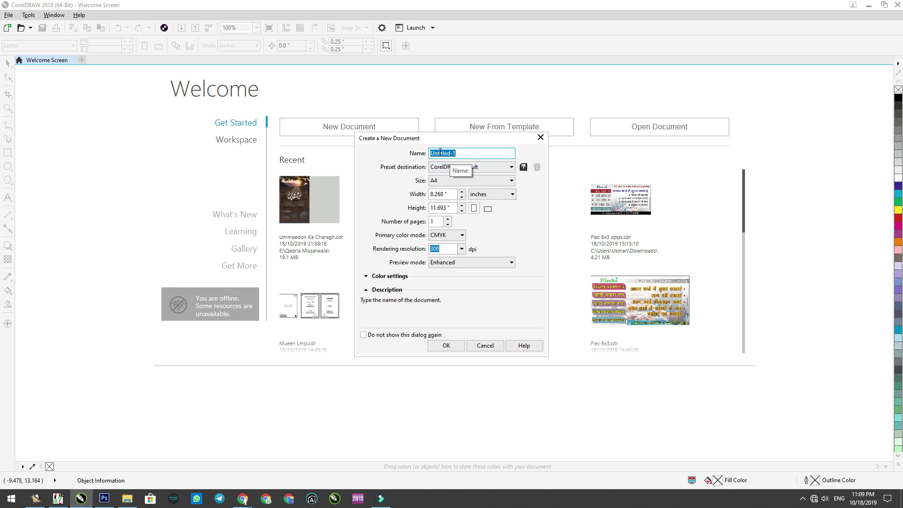
left_click_drag(468, 140, 440, 128)
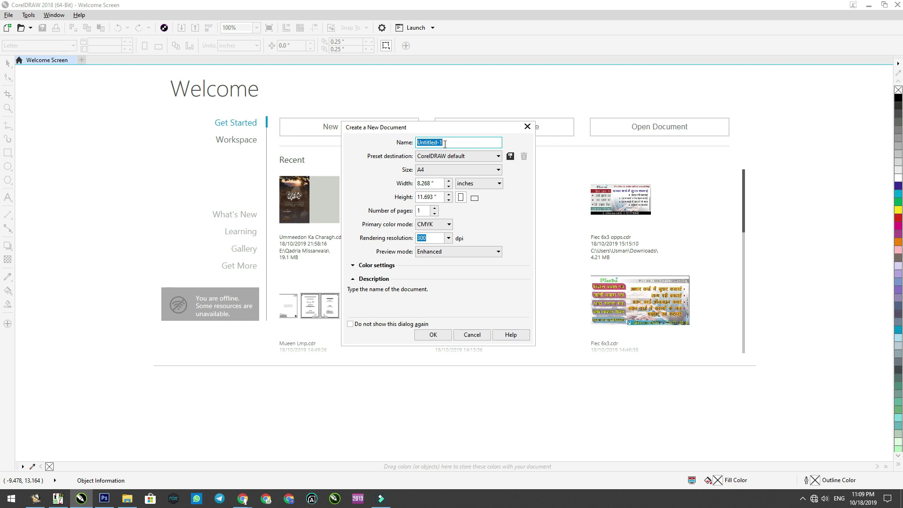
left_click(450, 145)
double_click(450, 144)
type("12345")
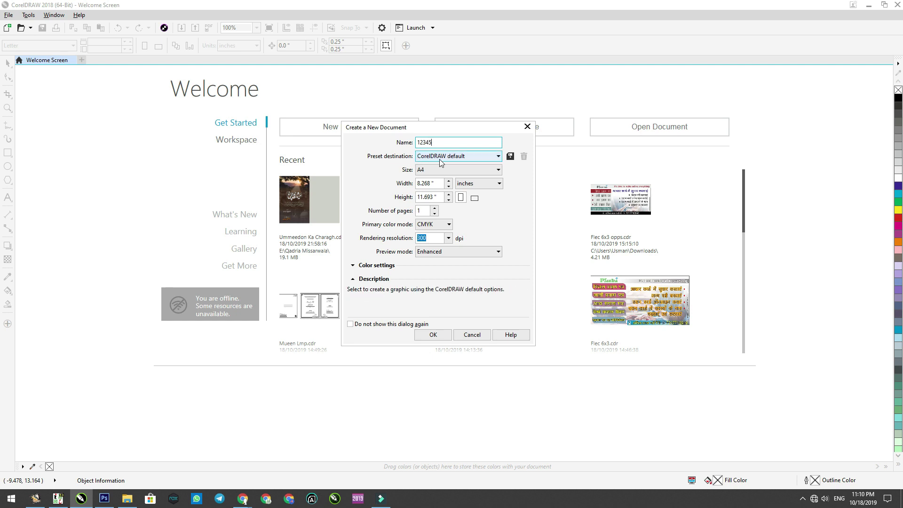
Step: Examine the preset destination choices and the page sizes at the start of the size list, such as Legal, Letter and Tabloid
left_click(472, 160)
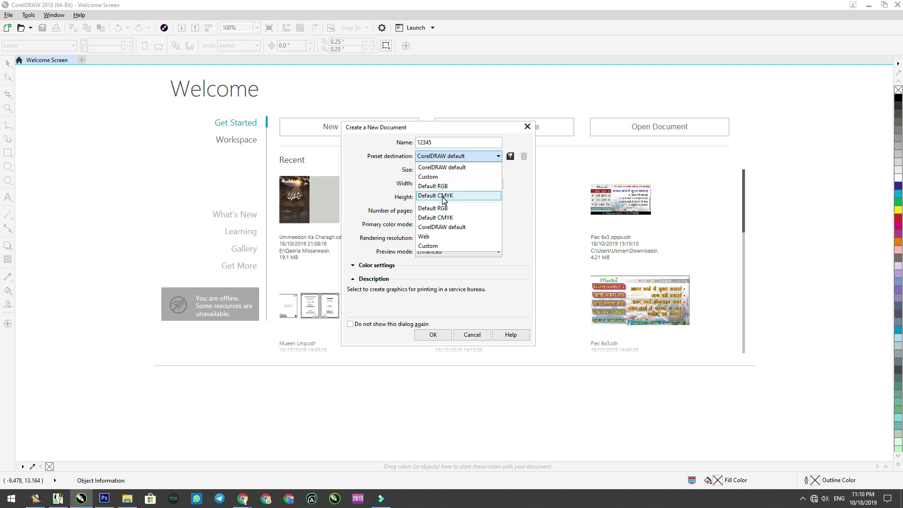
left_click(447, 135)
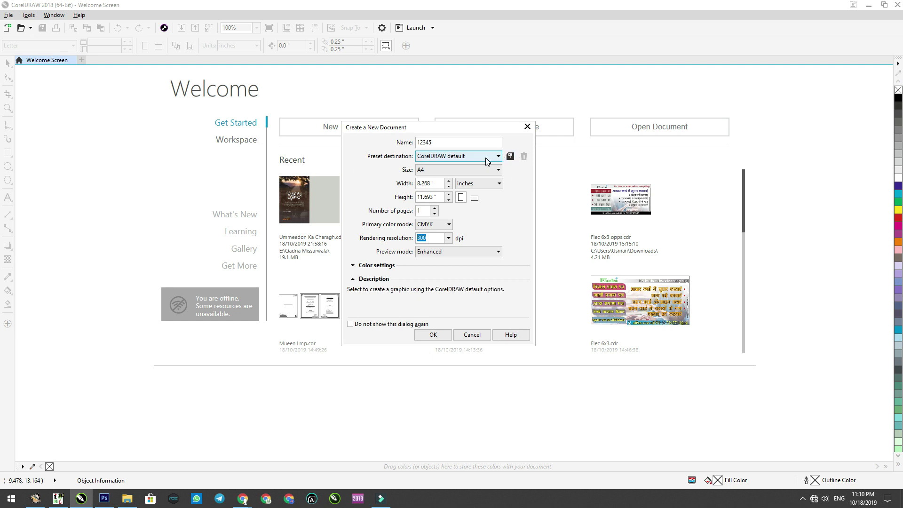
left_click(437, 174)
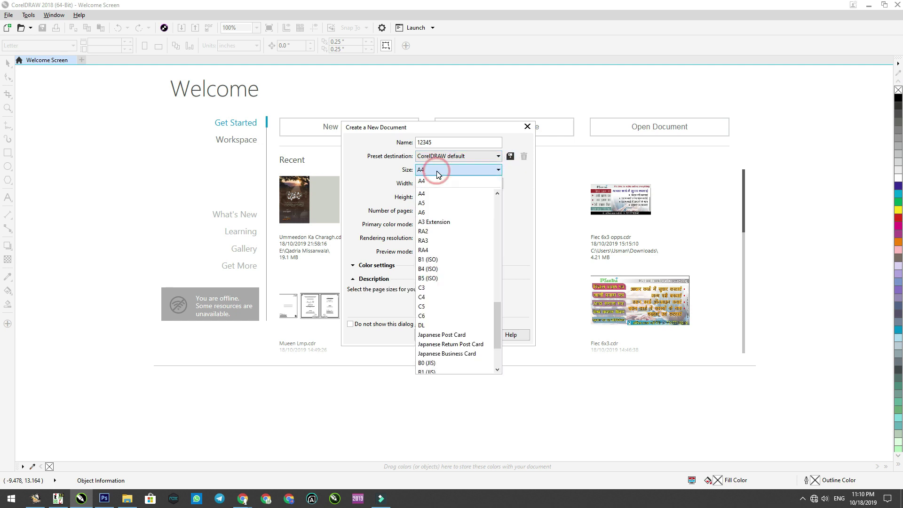
left_click(497, 328)
left_click_drag(502, 266, 504, 369)
scroll(459, 274, "up", 17)
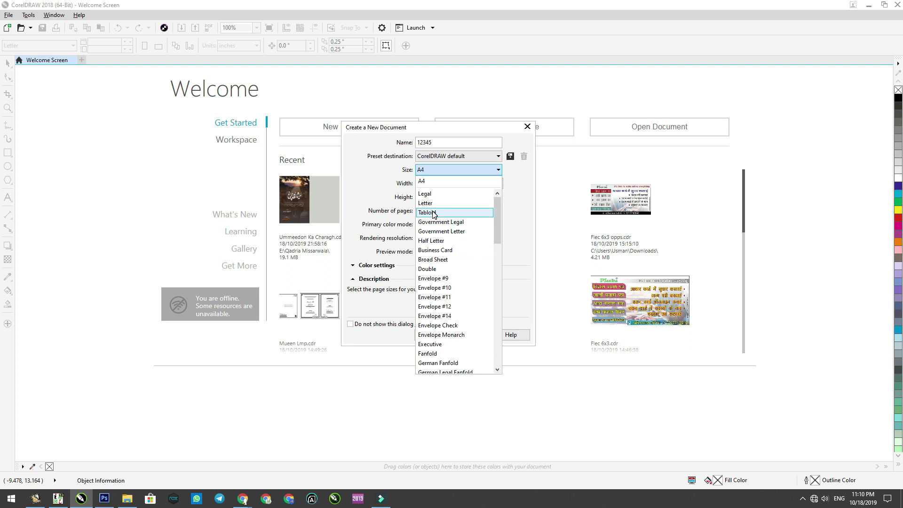
mouse_move(495, 214)
left_mouse_down()
mouse_move(498, 228)
mouse_move(498, 198)
left_mouse_up()
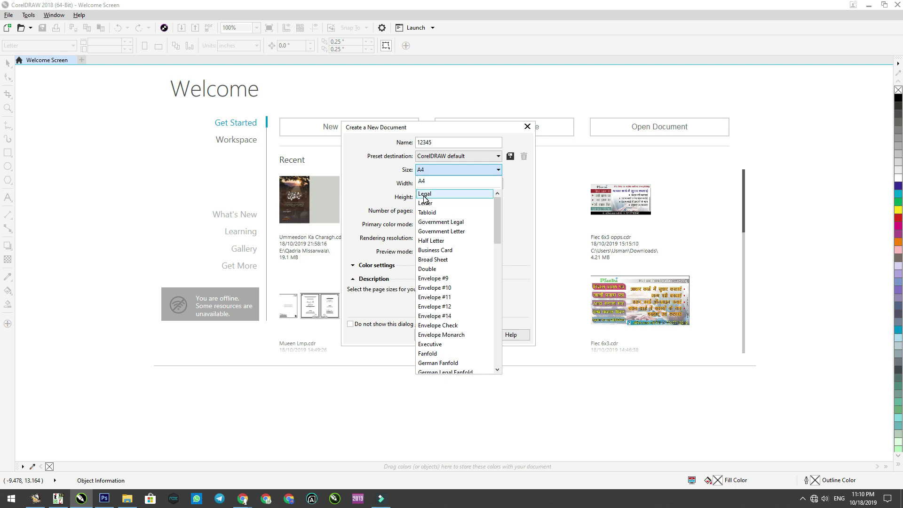
left_click(379, 175)
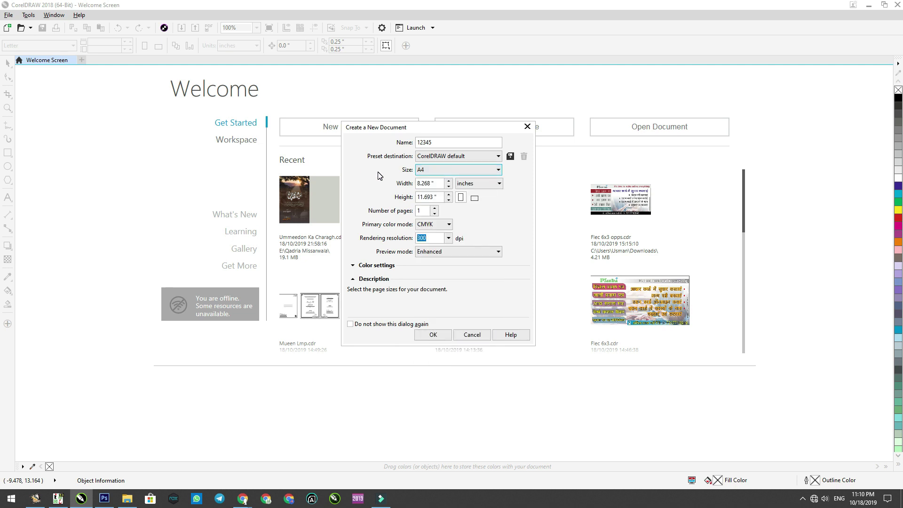
Step: Examine the remaining page sizes down to Custom, and the measurement units available for the page width
left_click(445, 170)
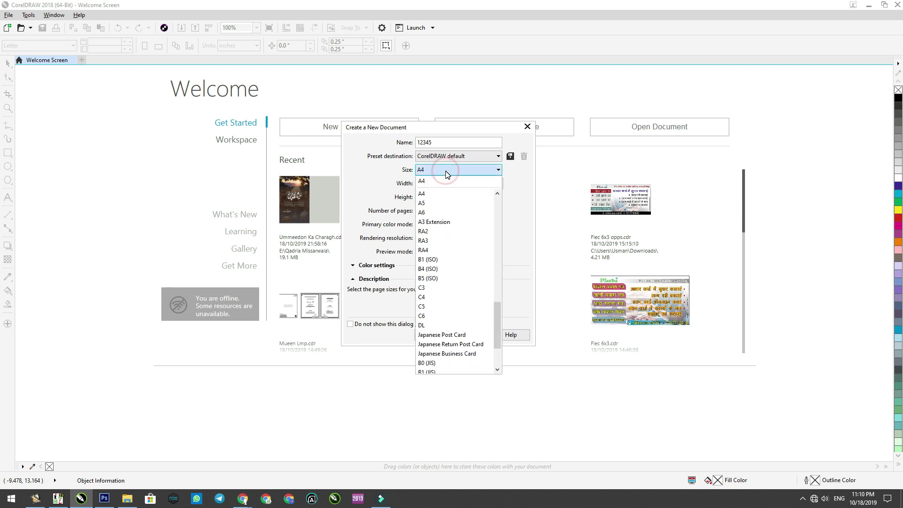
mouse_move(498, 324)
left_mouse_down()
mouse_move(499, 222)
mouse_move(489, 336)
left_mouse_up()
scroll(488, 345, "up", 5)
scroll(494, 317, "down", 5)
scroll(498, 352, "up", 5)
scroll(496, 314, "down", 5)
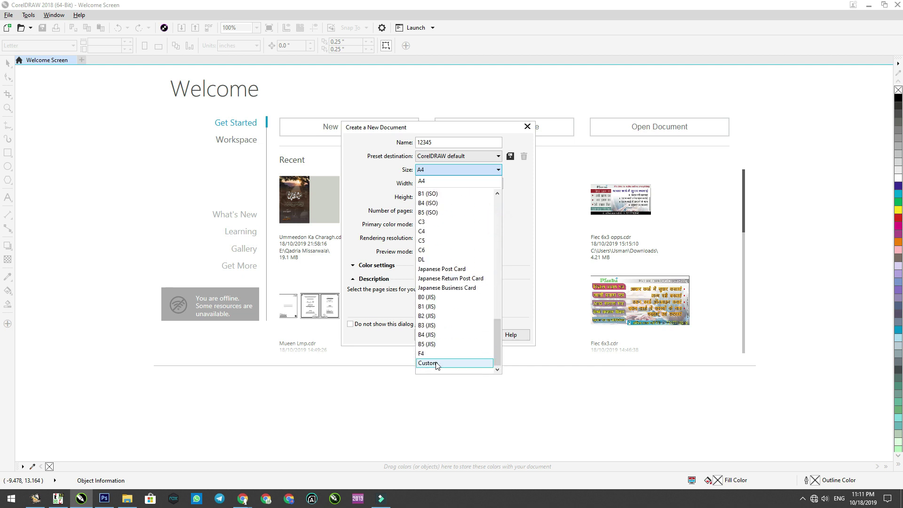
left_click(527, 196)
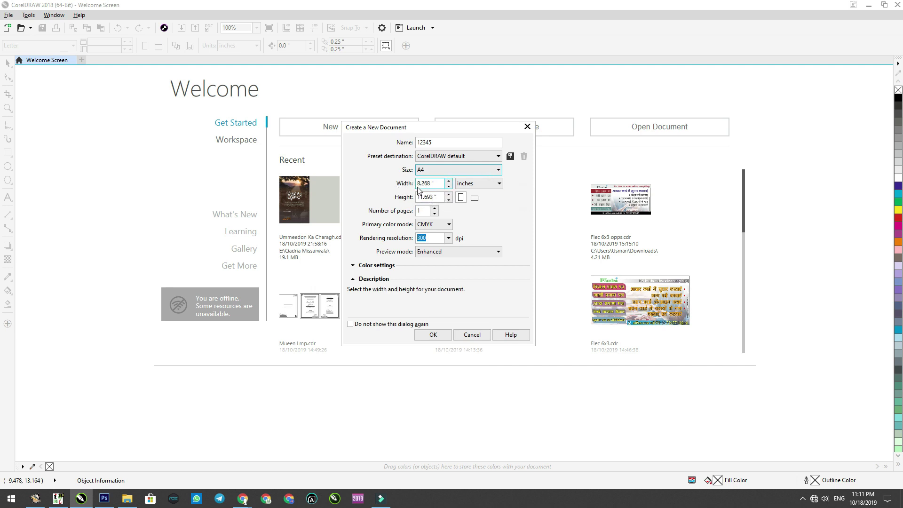
left_click(472, 186)
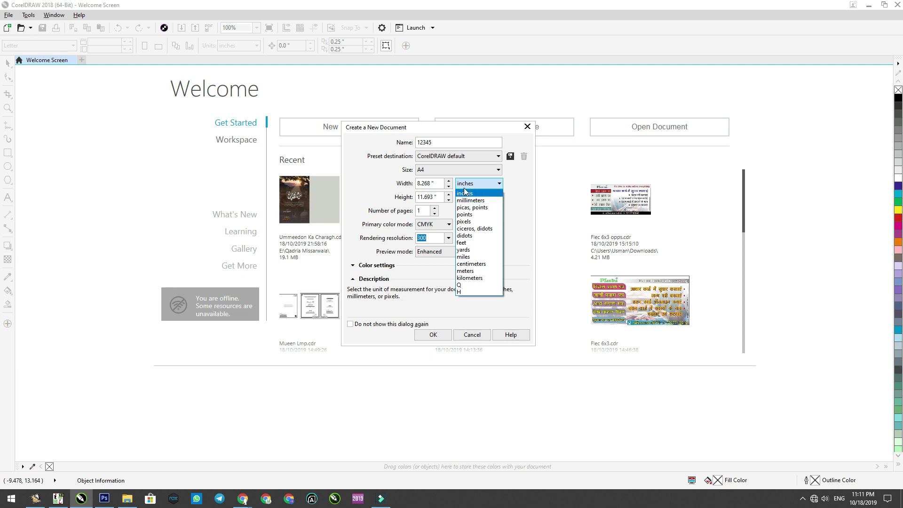
left_click(372, 178)
Step: Try landscape orientation for the new document and return it to portrait
left_click(423, 198)
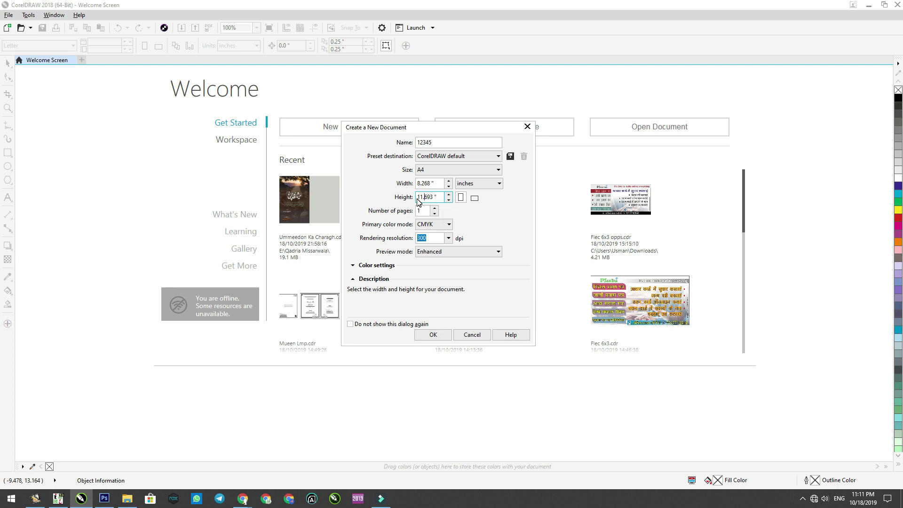
double_click(422, 198)
left_click(475, 200)
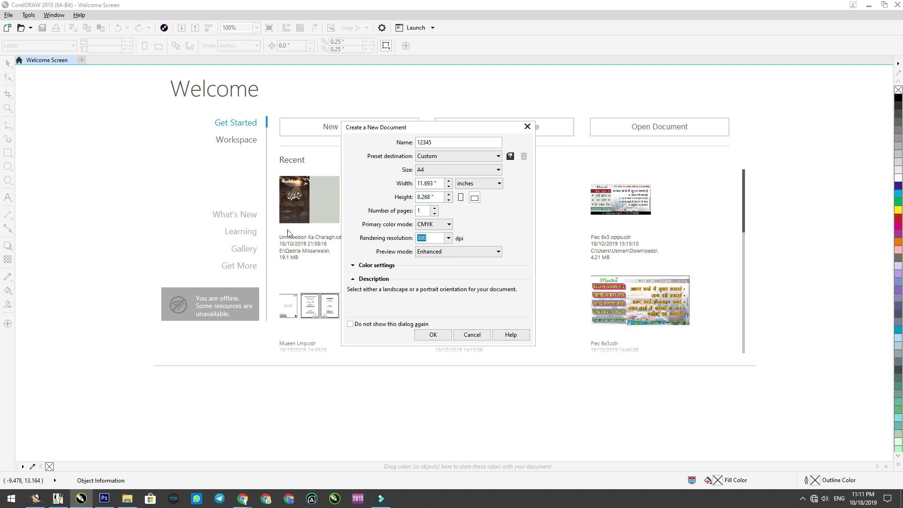
left_click(462, 199)
Step: Set the number of pages to 5 and choose CMYK as the primary color mode
left_click(421, 212)
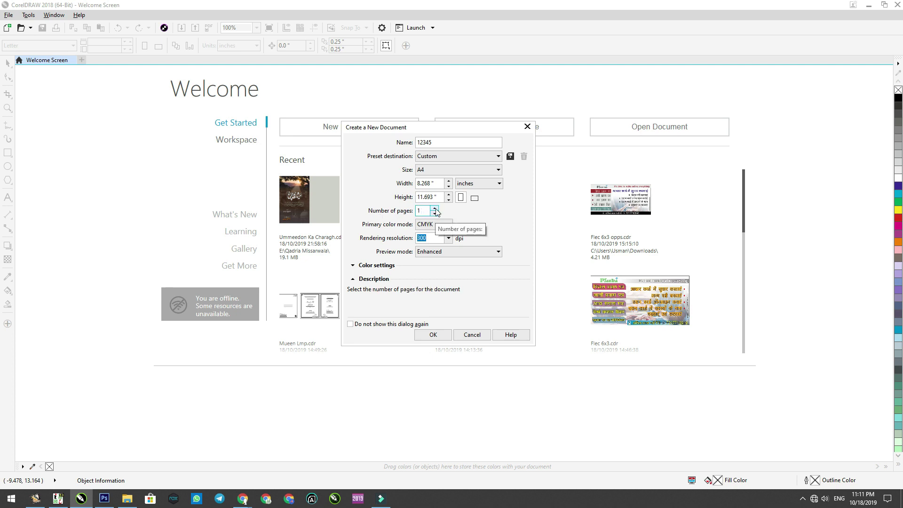
left_click(434, 209)
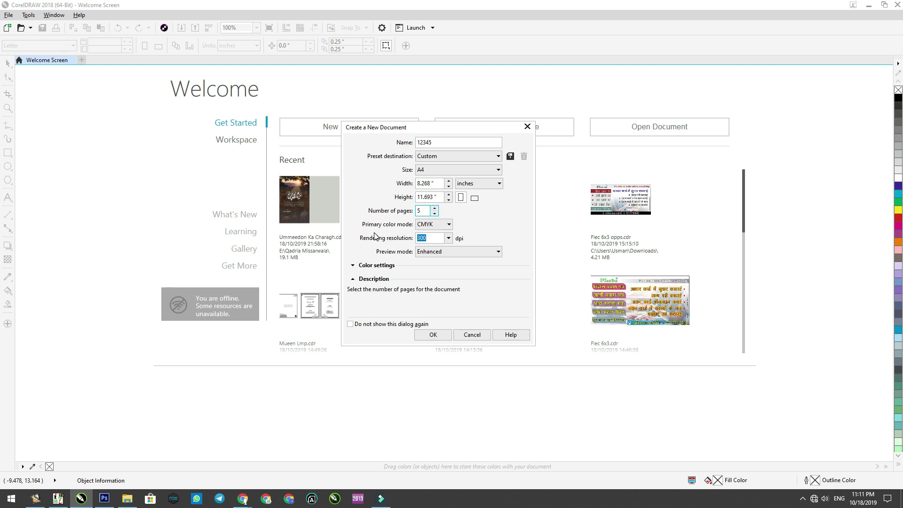
left_click(449, 225)
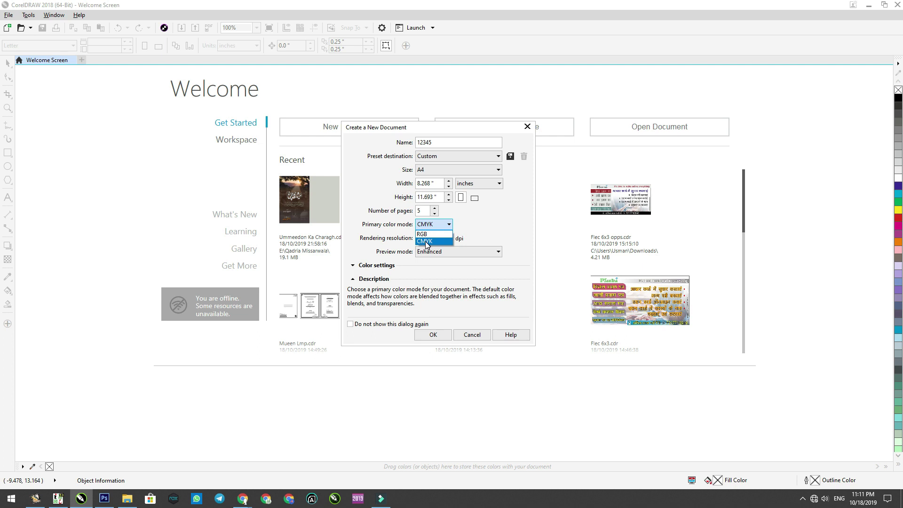
left_click(426, 241)
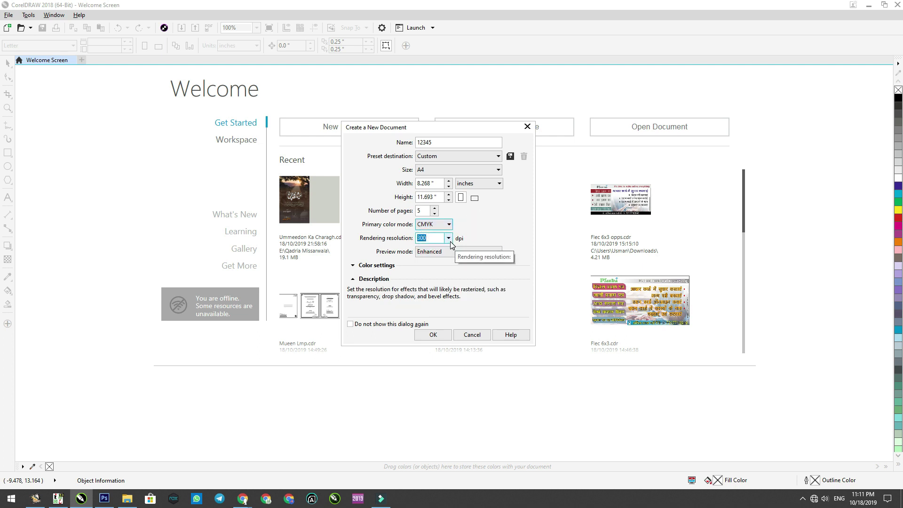
Step: Examine the available rendering resolutions and preview modes for the new document
left_click(450, 241)
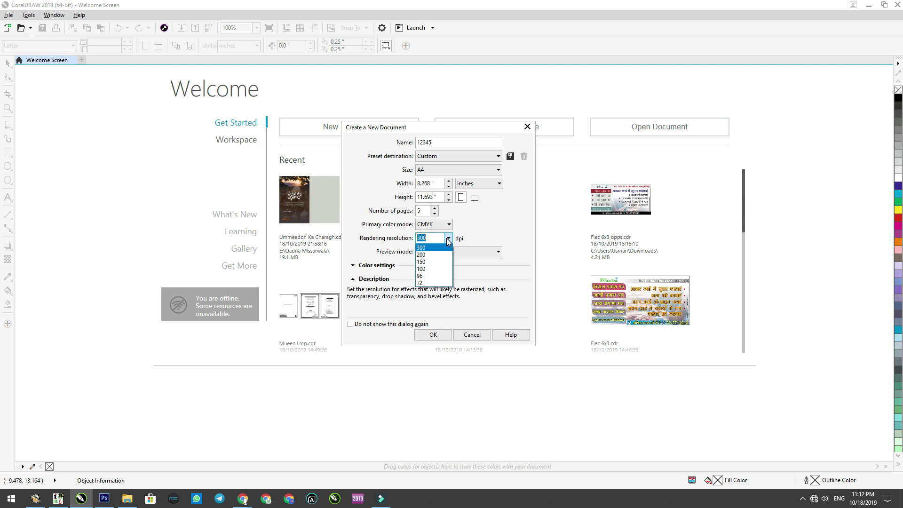
left_click(448, 241)
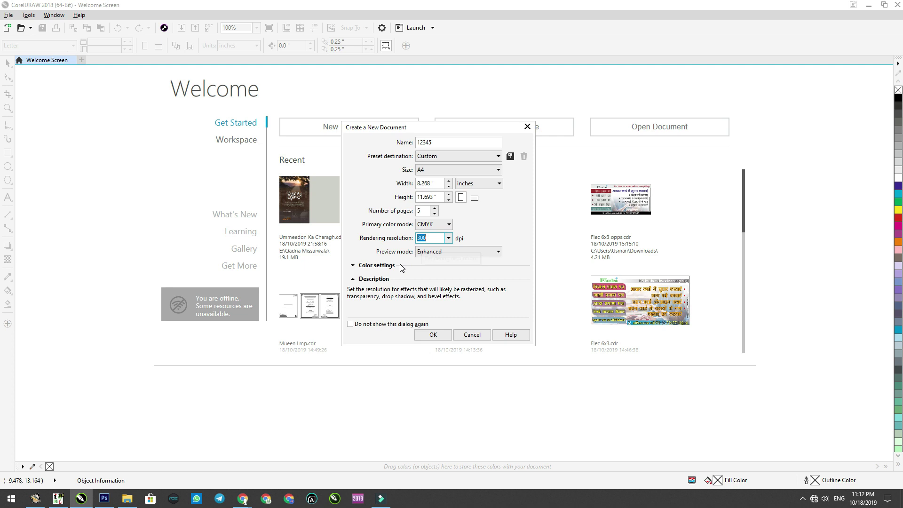
left_click(471, 256)
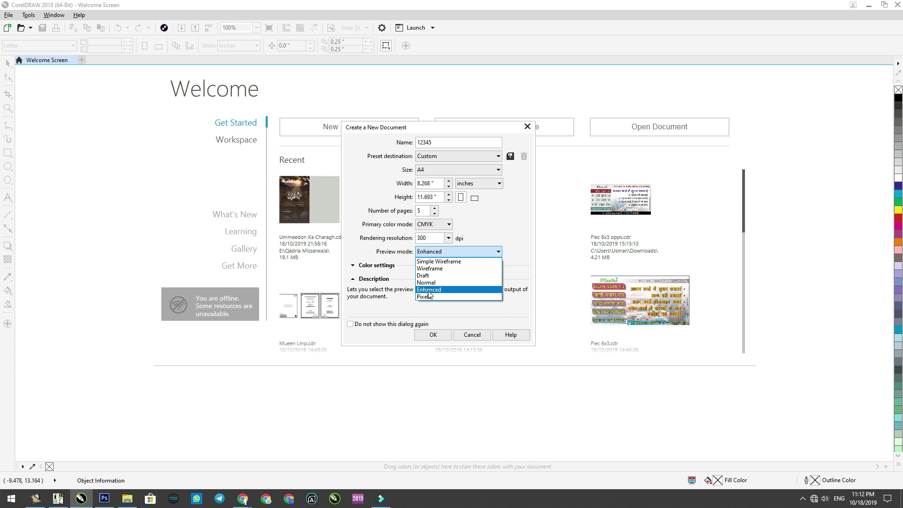
left_click(435, 317)
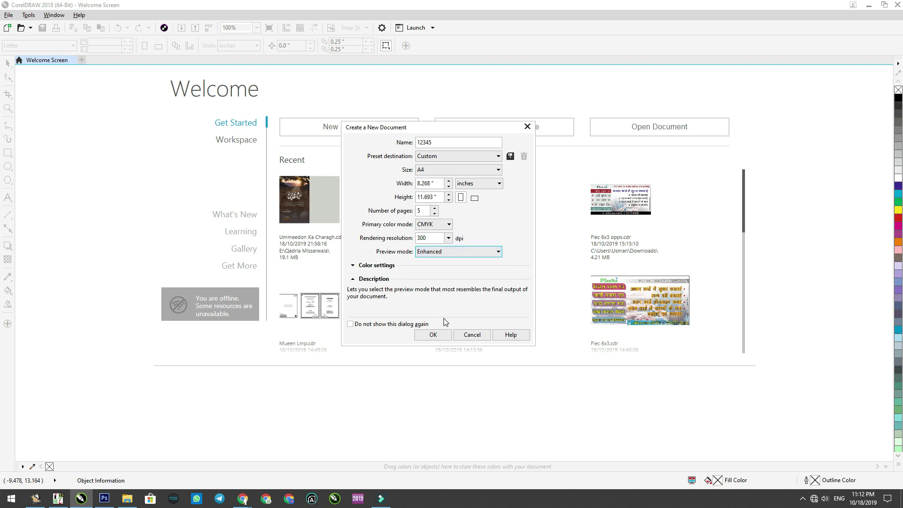
Step: Expand the color settings for the new document and examine the available RGB profiles
left_click(352, 265)
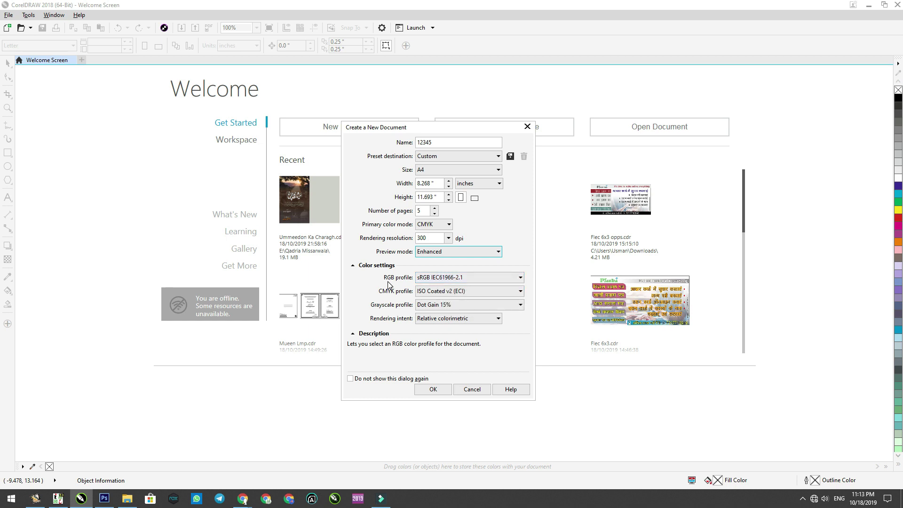
left_click(448, 278)
left_click(447, 278)
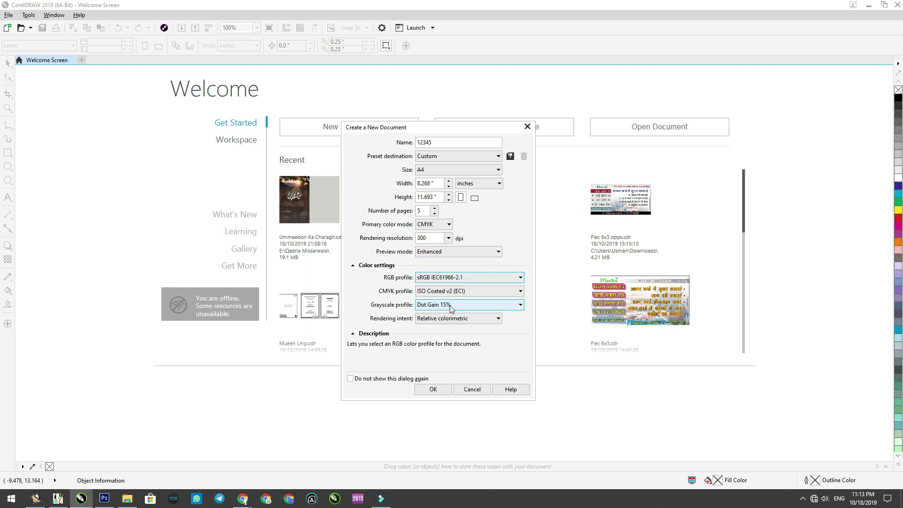
left_click(463, 281)
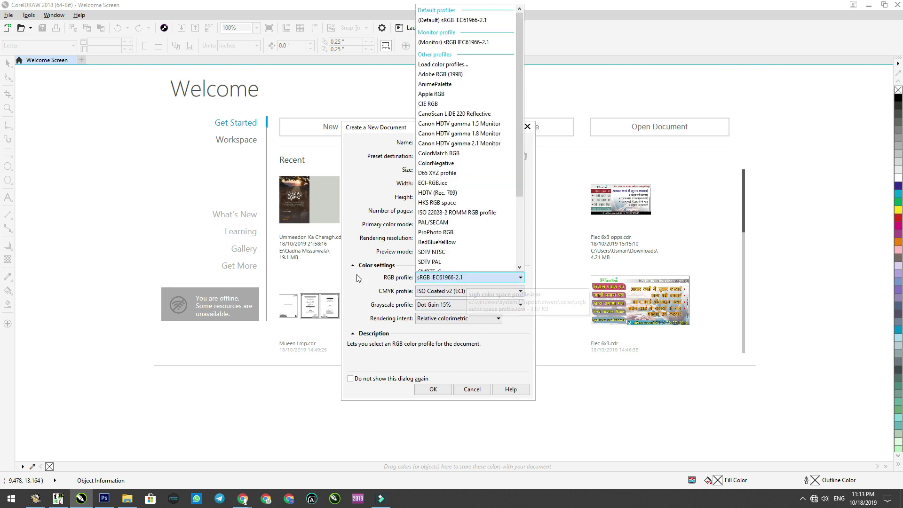
left_click(353, 227)
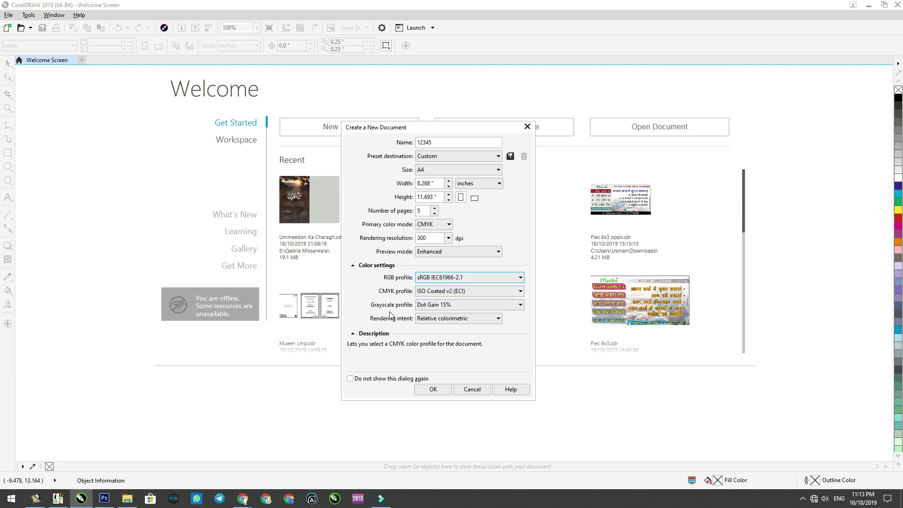
Step: Examine the choices for the CMYK profile, the grayscale profile and the rendering intent
left_click(460, 291)
left_click(461, 291)
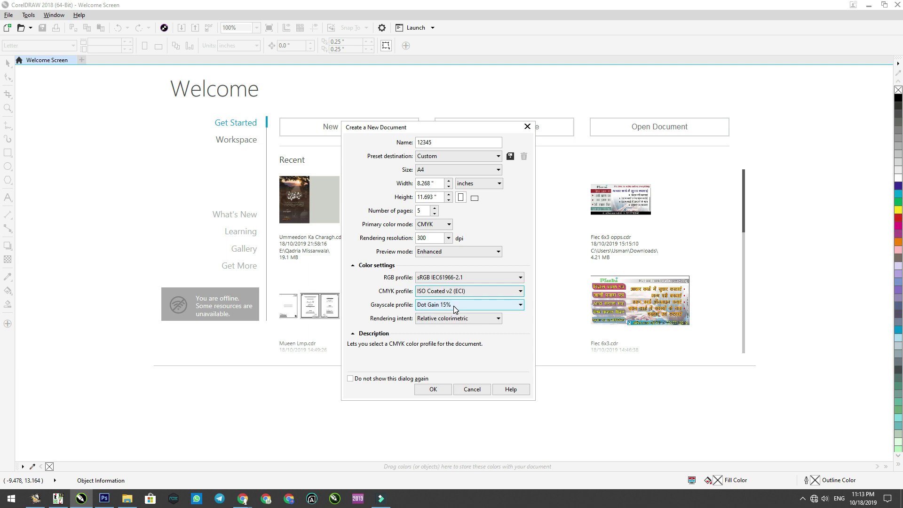
left_click(453, 305)
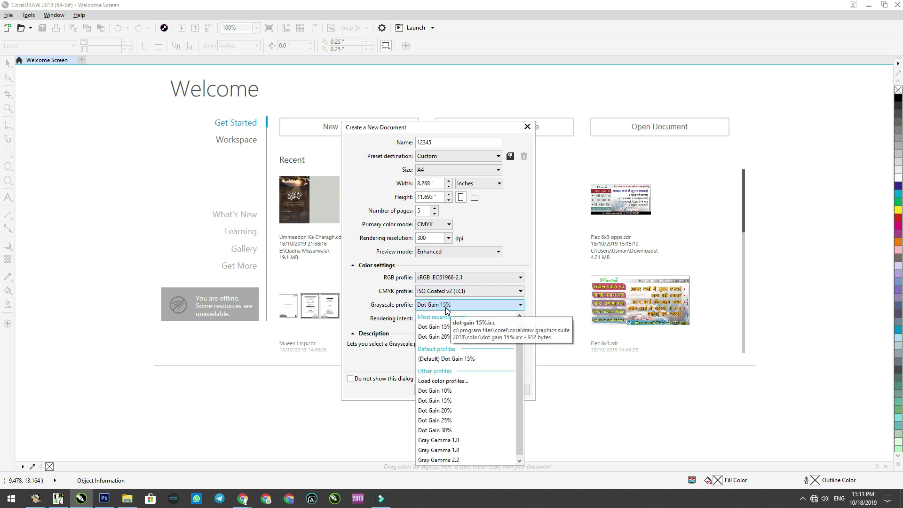
left_click(445, 308)
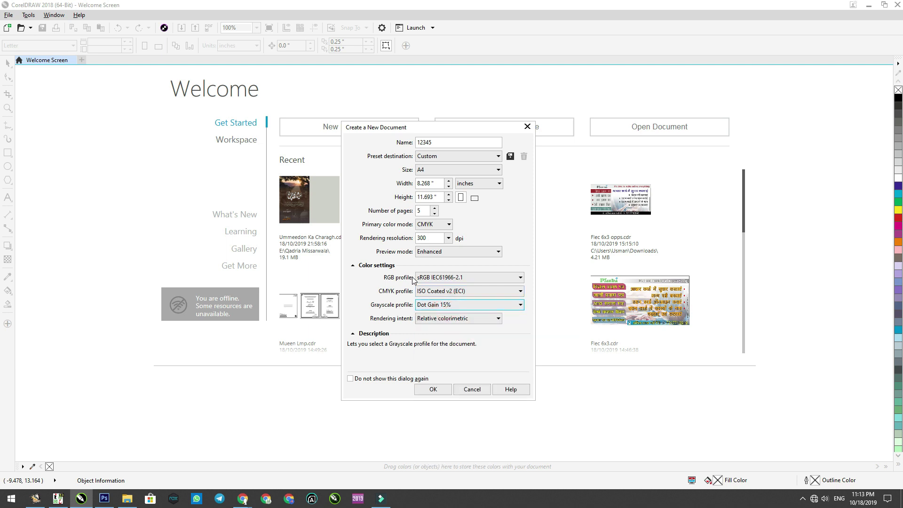
left_click(417, 319)
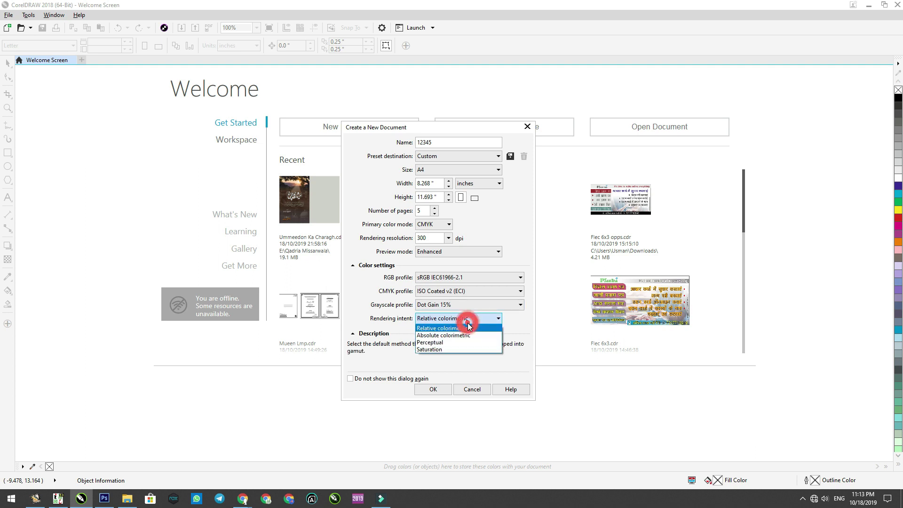
left_click(389, 326)
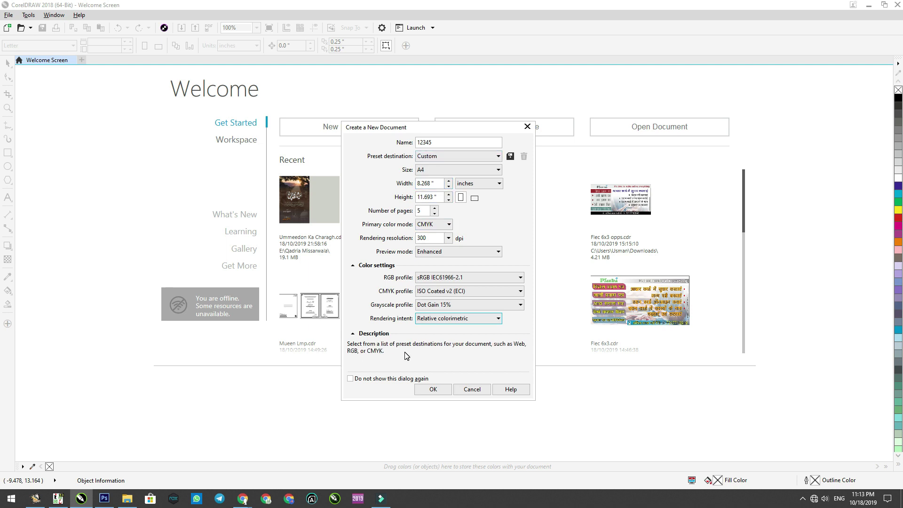
Step: Review the RGB profile choices again and read the descriptions of the grayscale profile and rendering intent settings
left_click(432, 280)
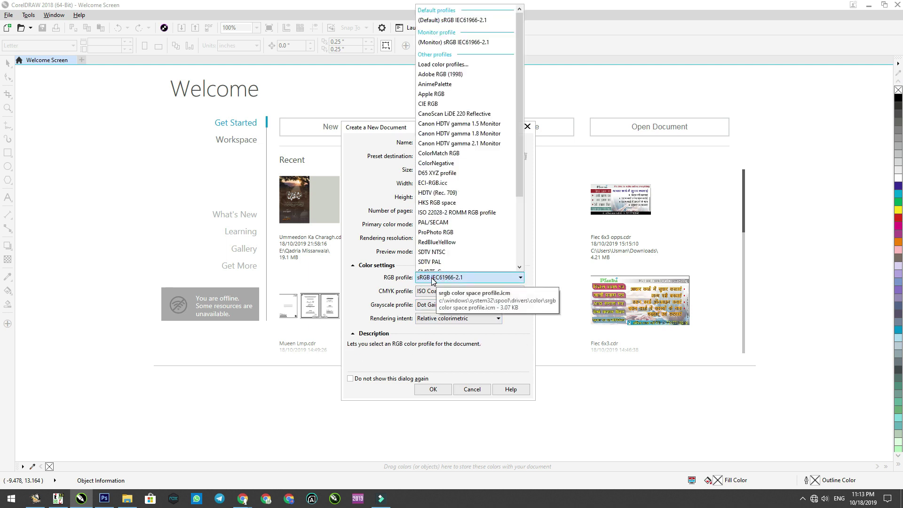
left_click(434, 278)
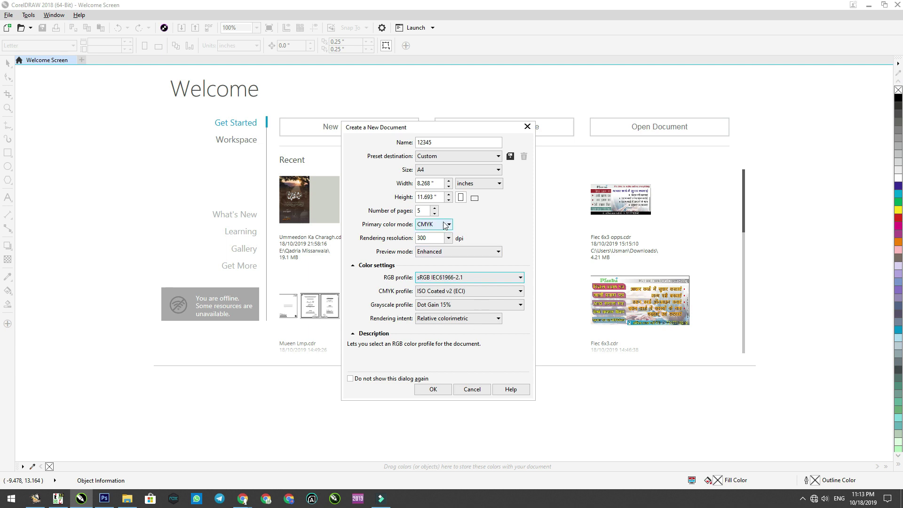
left_click(428, 212)
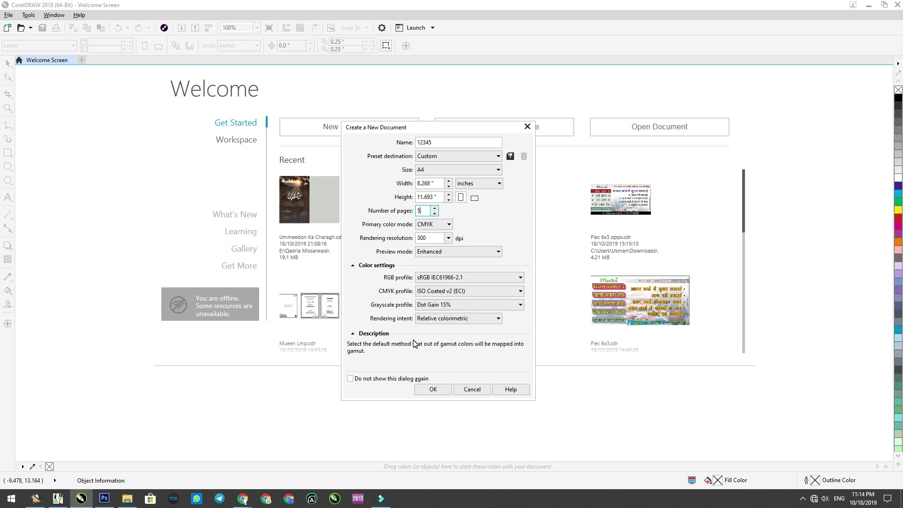
left_click(436, 144)
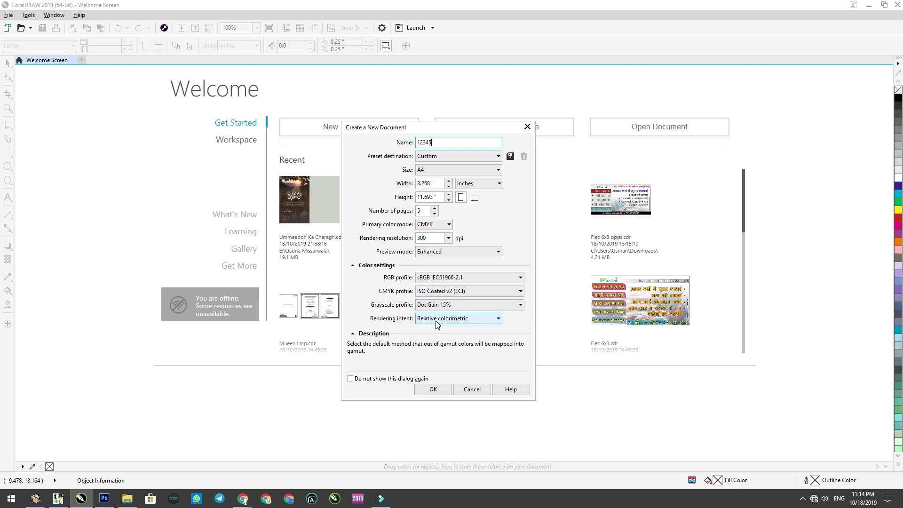
left_click(435, 305)
left_click(435, 307)
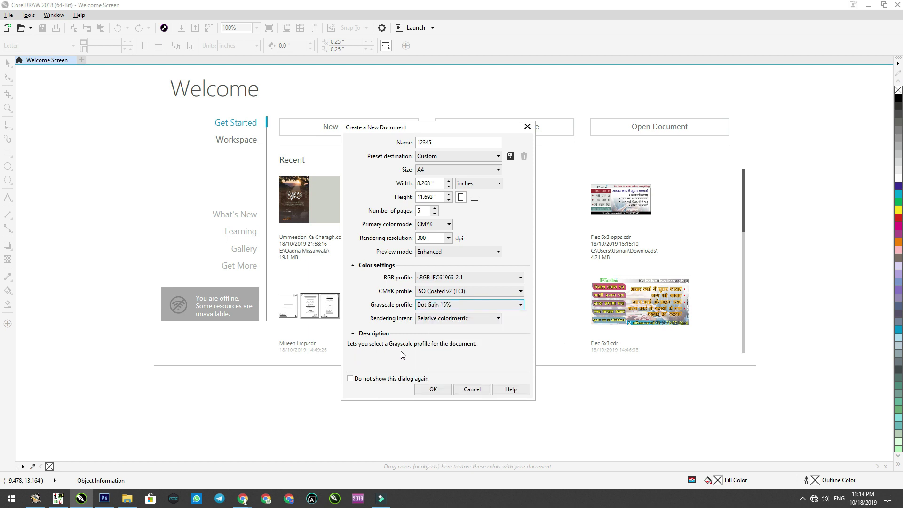
left_click(428, 318)
left_click(428, 320)
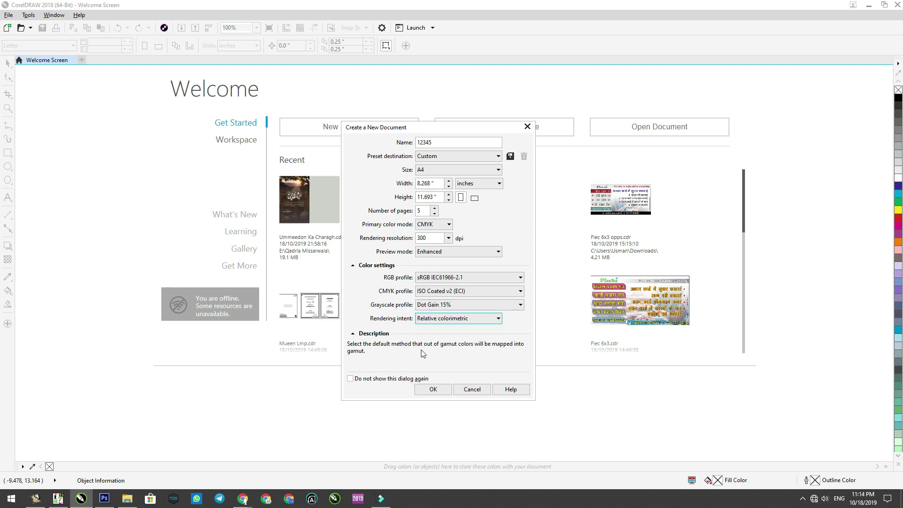
left_click(435, 324)
left_click(383, 351)
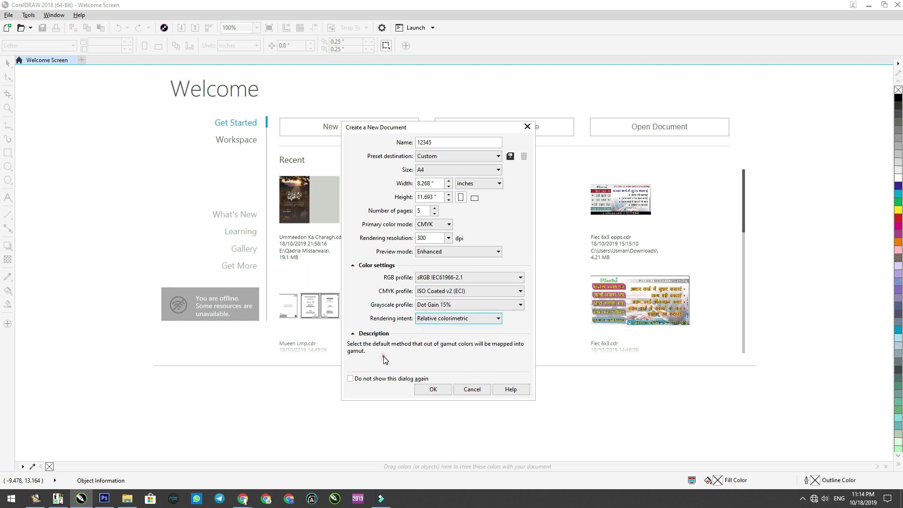
Step: Collapse the color settings and description, enable "Do not show this dialog again", and create document 12345
left_click(353, 333)
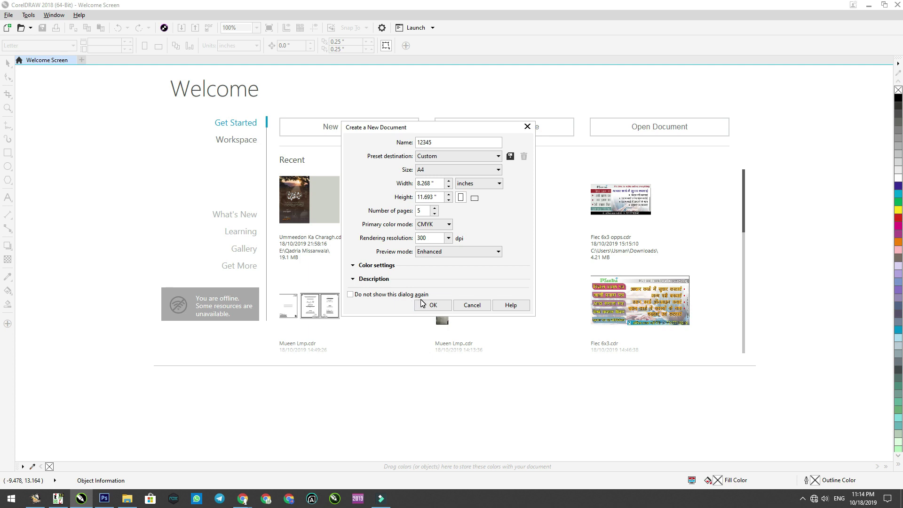
left_click_drag(423, 127, 463, 143)
left_click(389, 311)
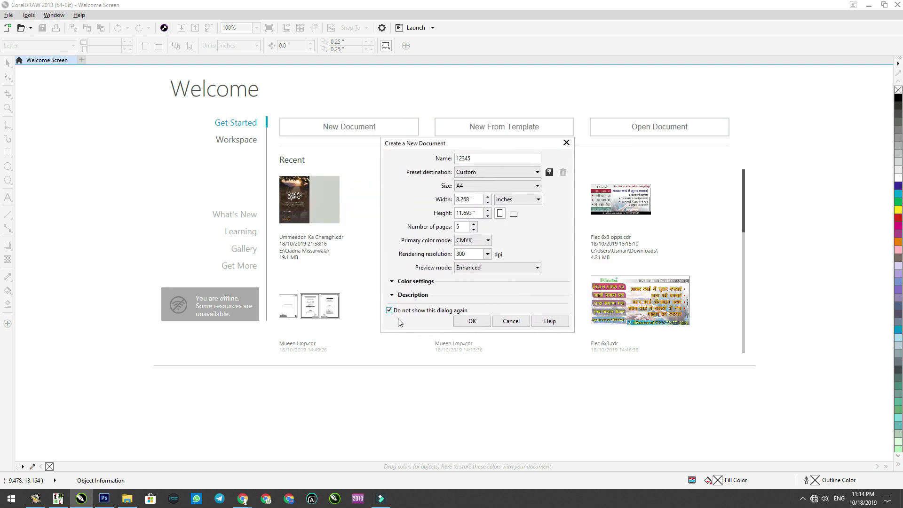
left_click(474, 324)
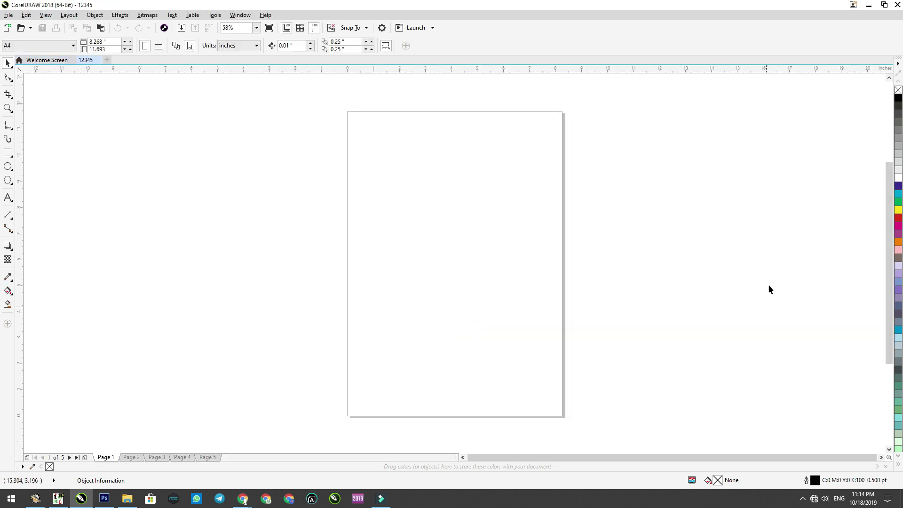
Step: Close document 12345 and create a new document directly, without the settings dialog
left_click(98, 61)
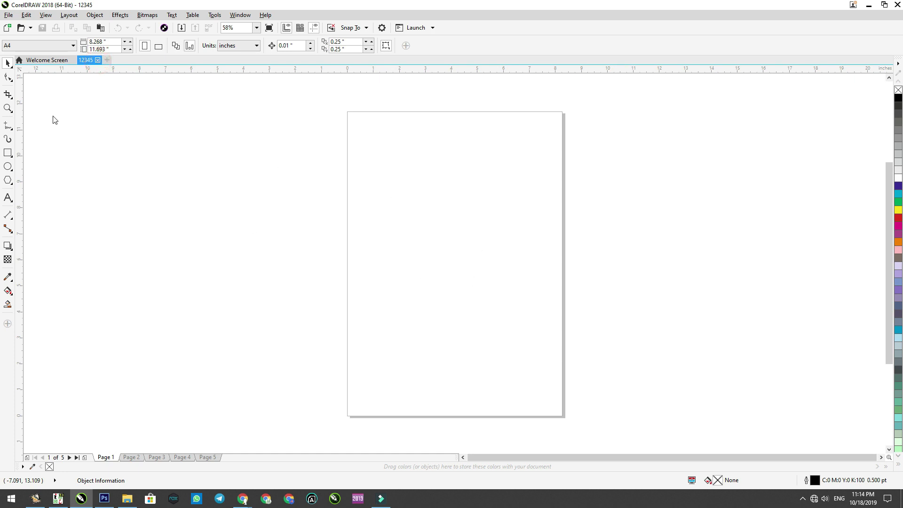
left_click(7, 28)
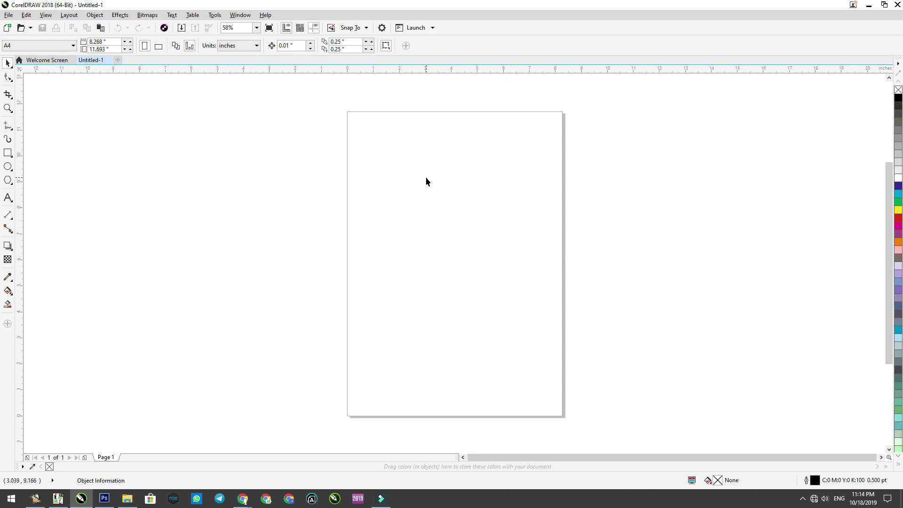
scroll(425, 176, "up", 2)
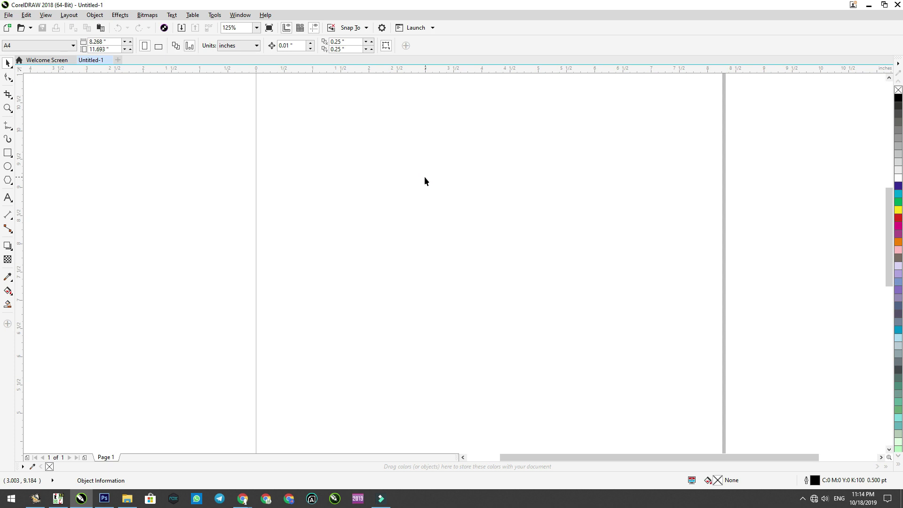
scroll(425, 180, "down", 2)
left_click_drag(889, 198, 889, 174)
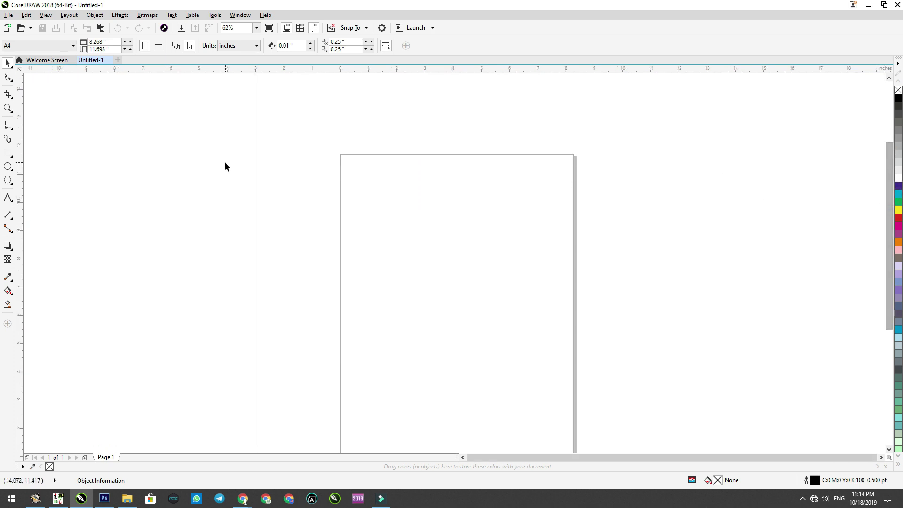
Step: Close the untitled document and create another blank A4 document from the Welcome Screen
left_click(54, 60)
left_click(89, 60)
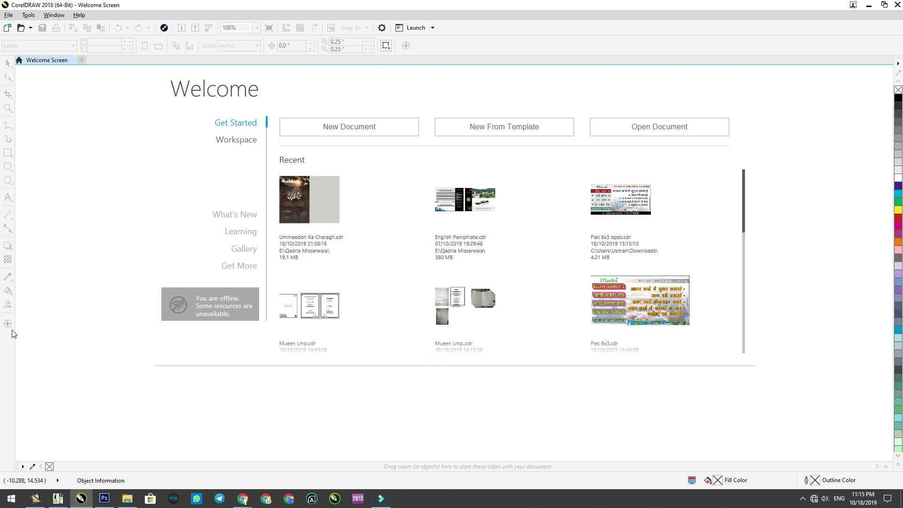
left_click(11, 28)
left_click(393, 193)
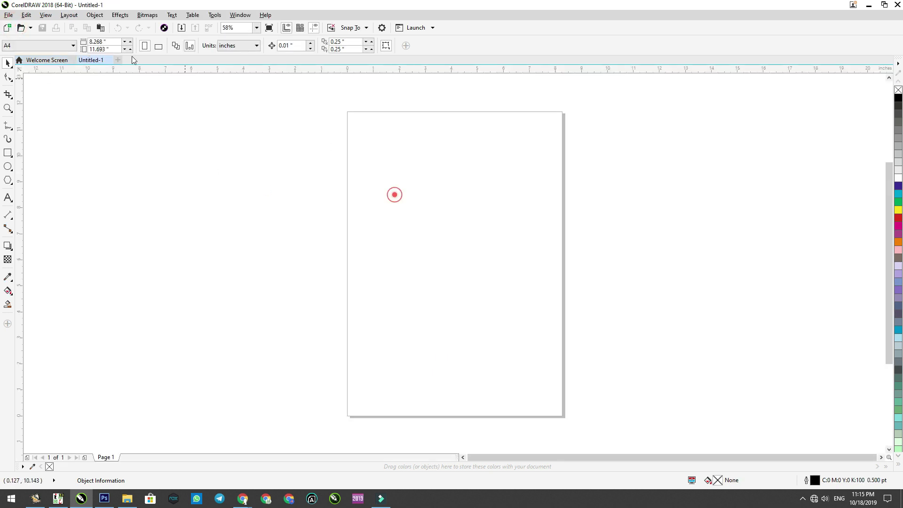
left_click(447, 286)
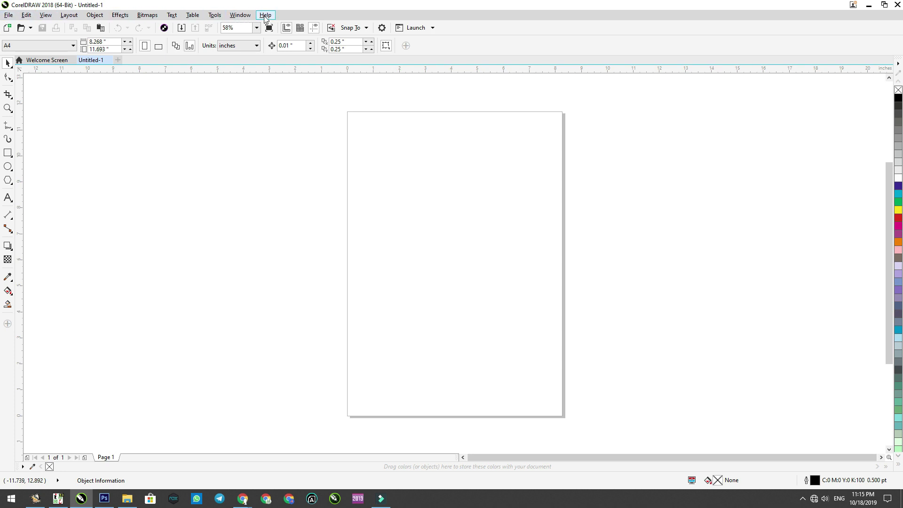
Step: Examine the file, editing and text commands available for the open document
left_click(9, 18)
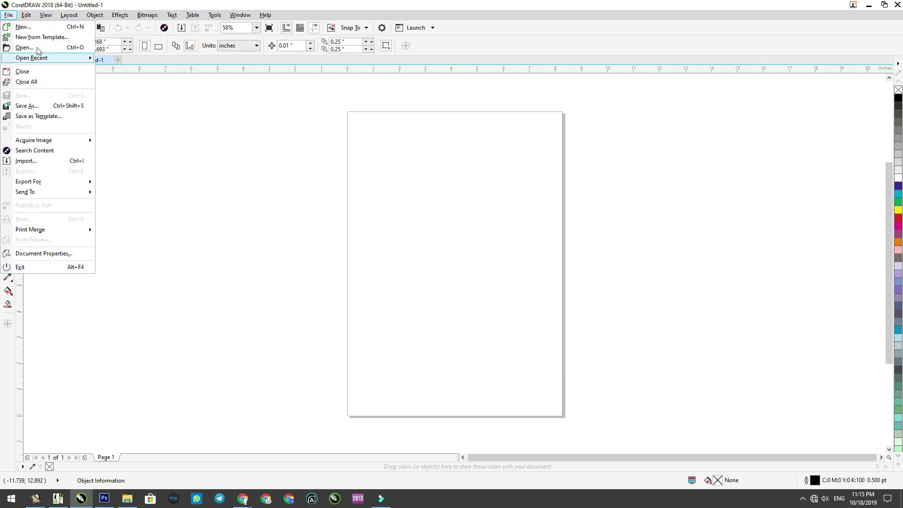
left_click(9, 17)
left_click(26, 15)
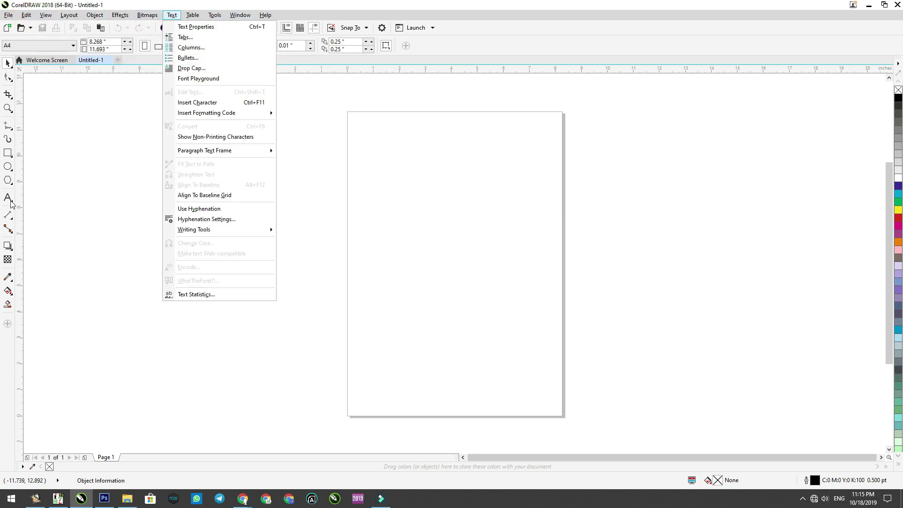
left_click(14, 339)
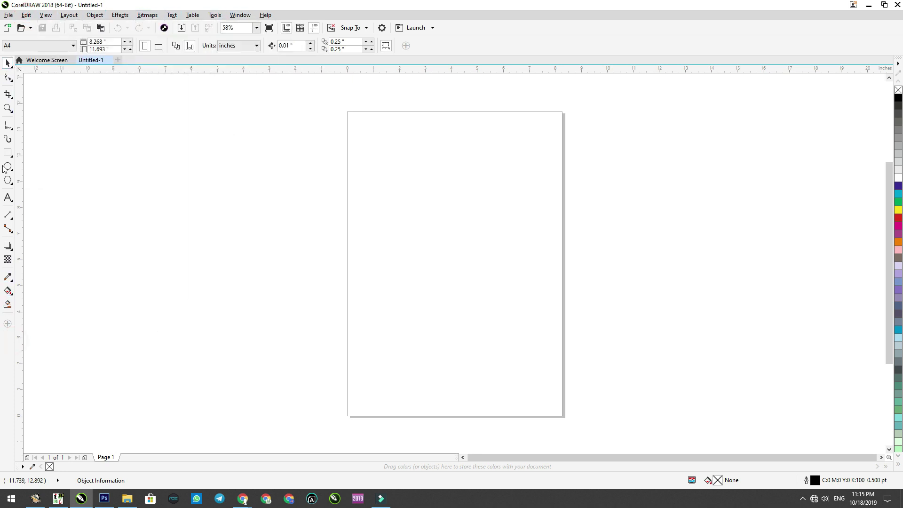